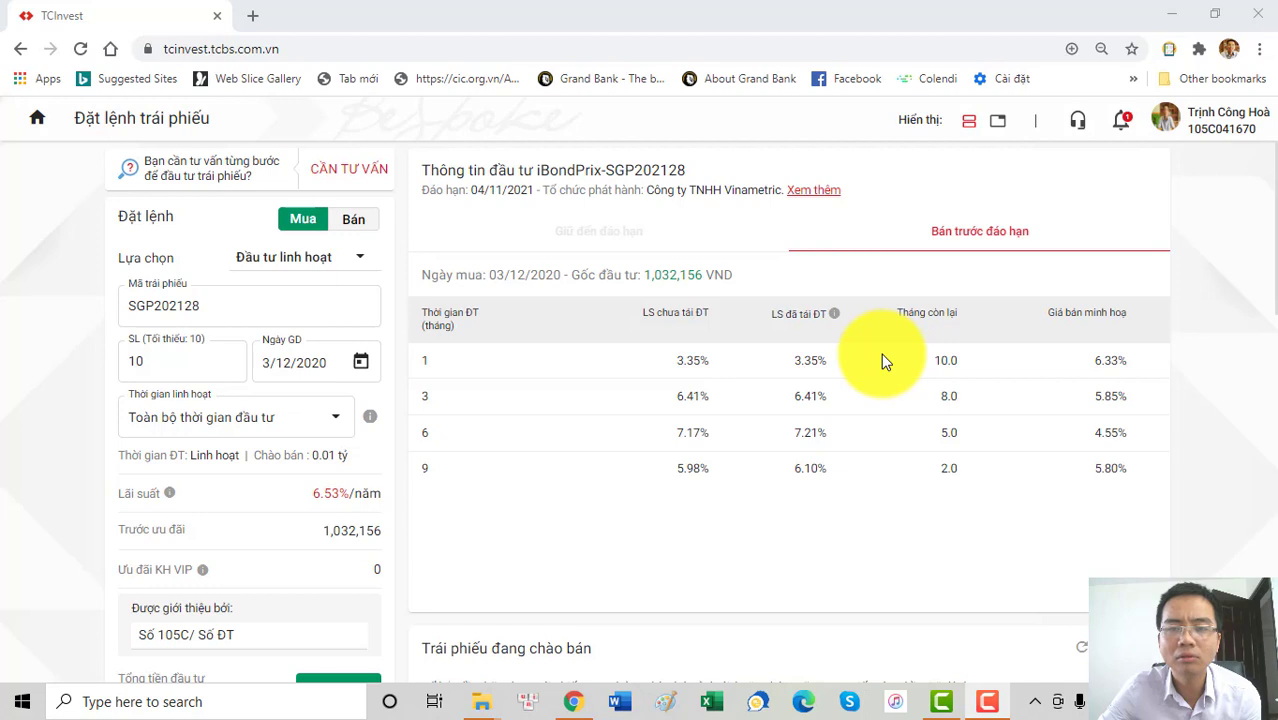
Append "- Mệnh giá" to the section heading in A31 and fill the "Theo lãi suất" heading in A41:B41 with yellow.
{"action": "mouse_move", "coordinate": [834, 318]}
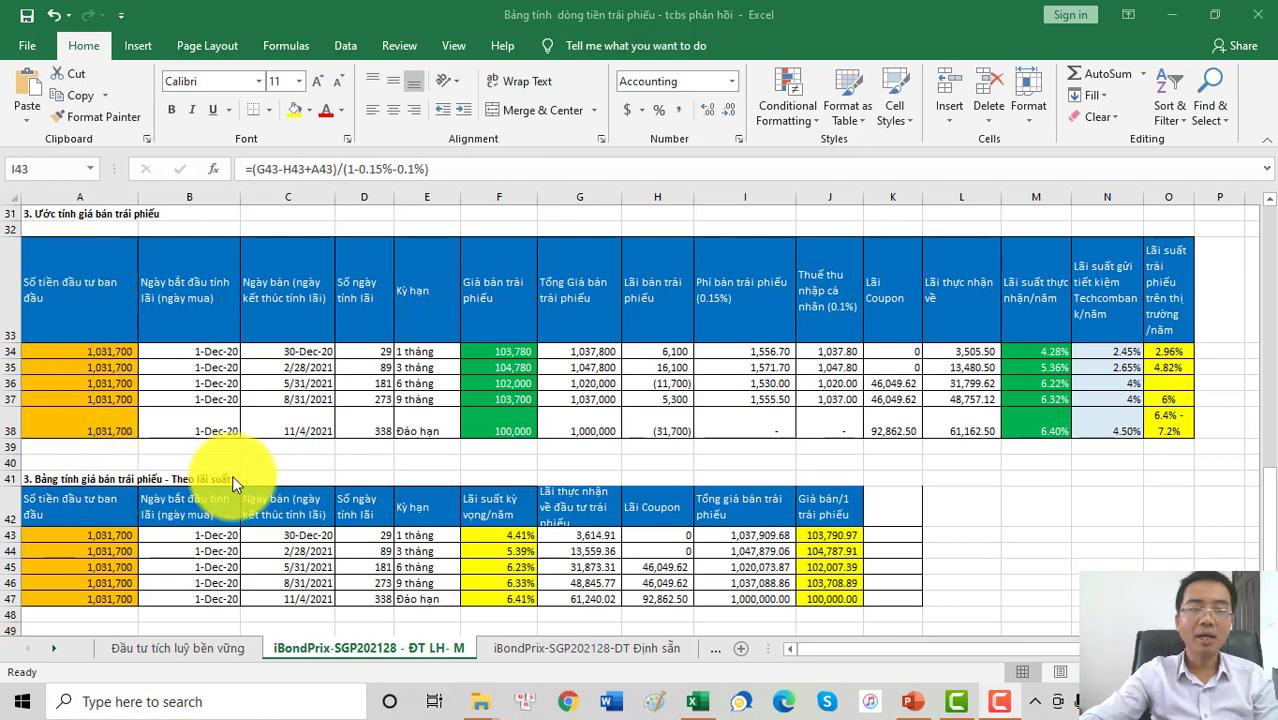
{"action": "left_click", "coordinate": [58, 212]}
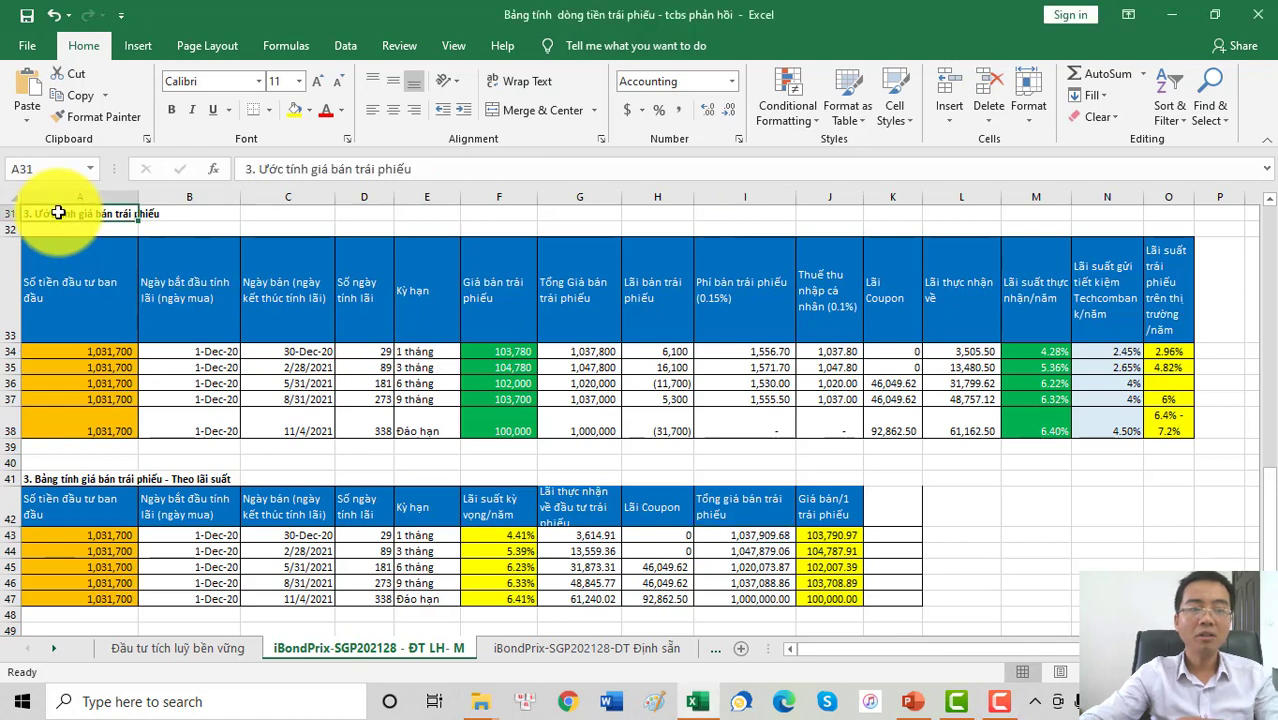
{"action": "left_click", "coordinate": [465, 166]}
{"action": "type", "text": "- Mệnh giá"}
{"action": "left_click", "coordinate": [388, 351]}
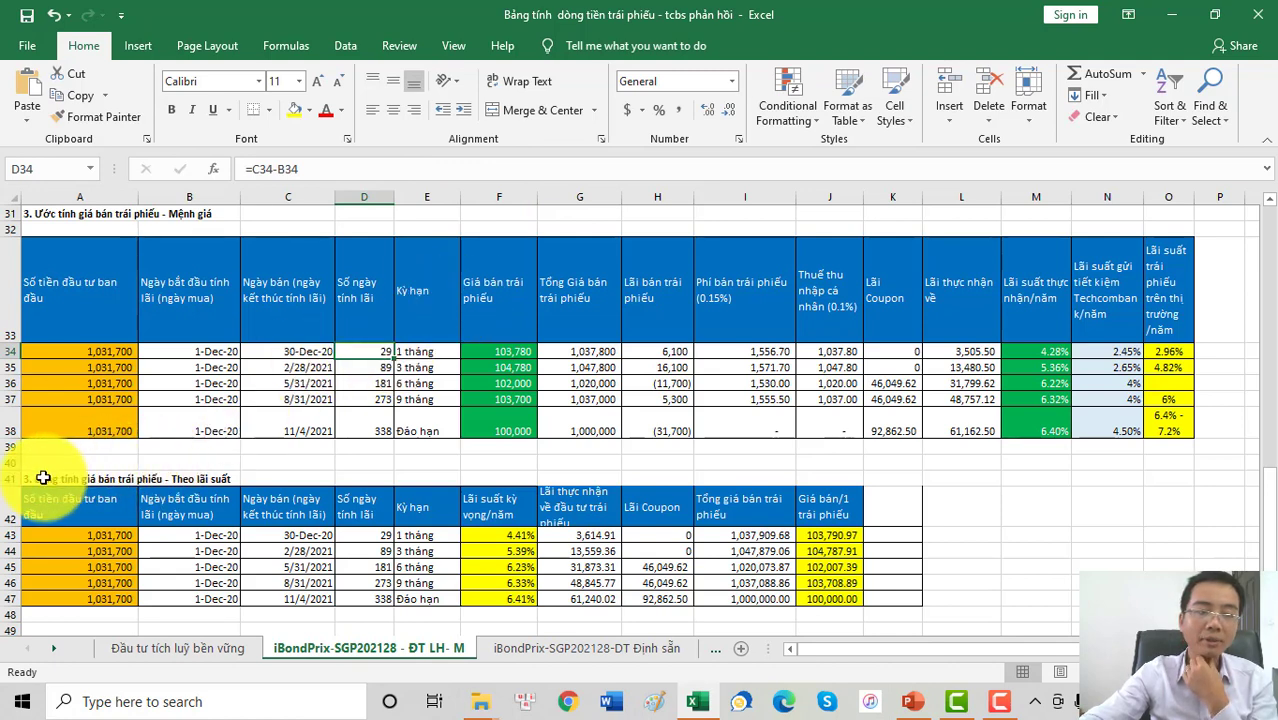
{"action": "left_click_drag", "start_coordinate": [45, 478], "coordinate": [220, 478]}
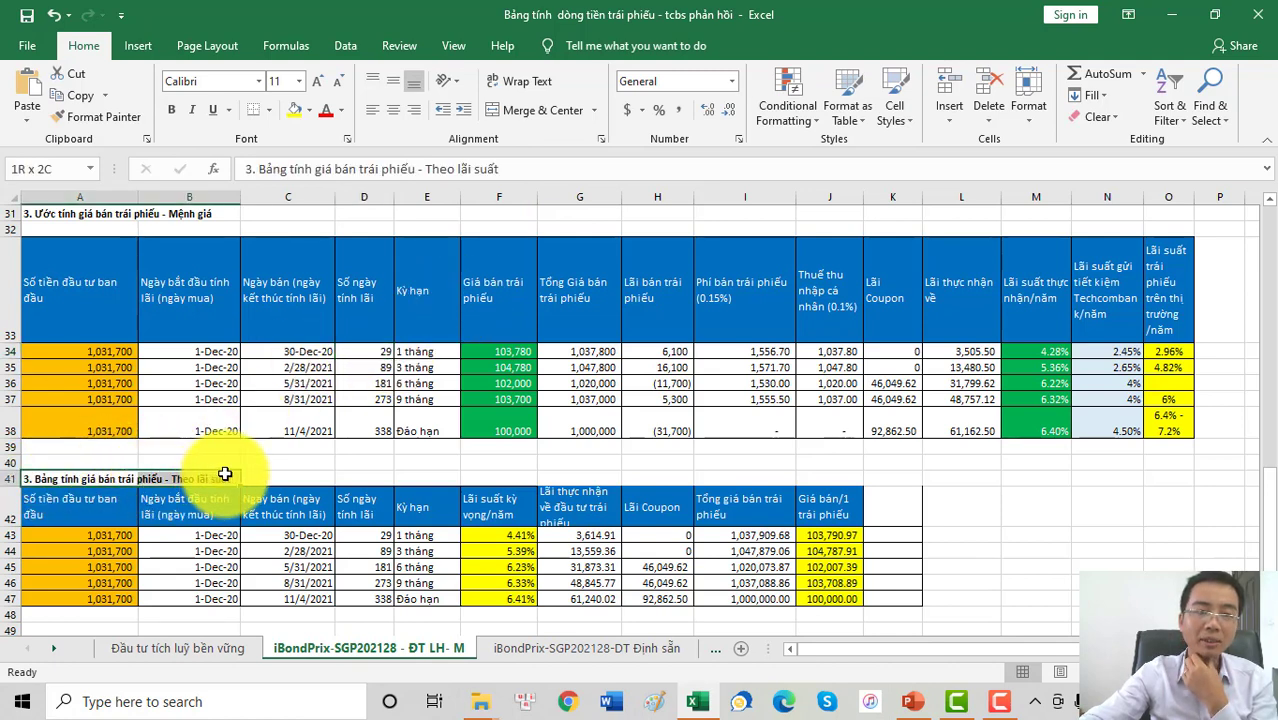
{"action": "left_click", "coordinate": [286, 107]}
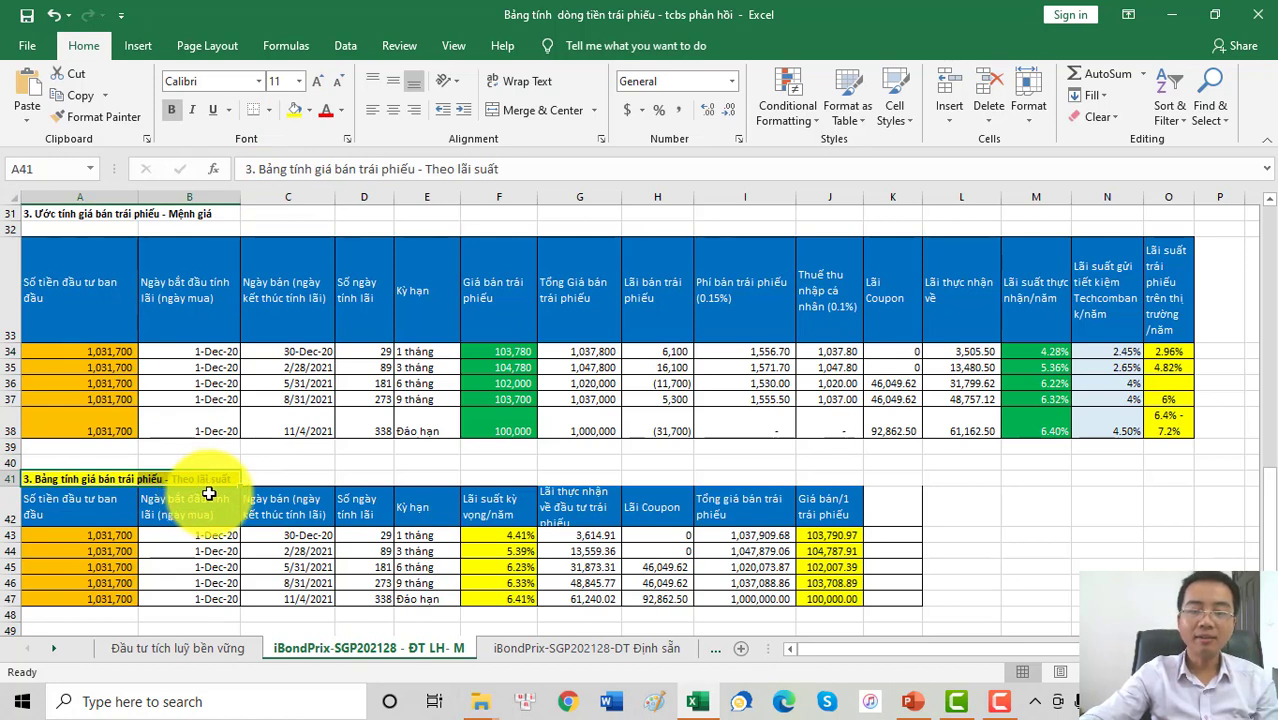
Examine the expected rate, term and price per bond in the "Theo lãi suất" table, and the savings and market rate columns above.
{"action": "left_click", "coordinate": [493, 537]}
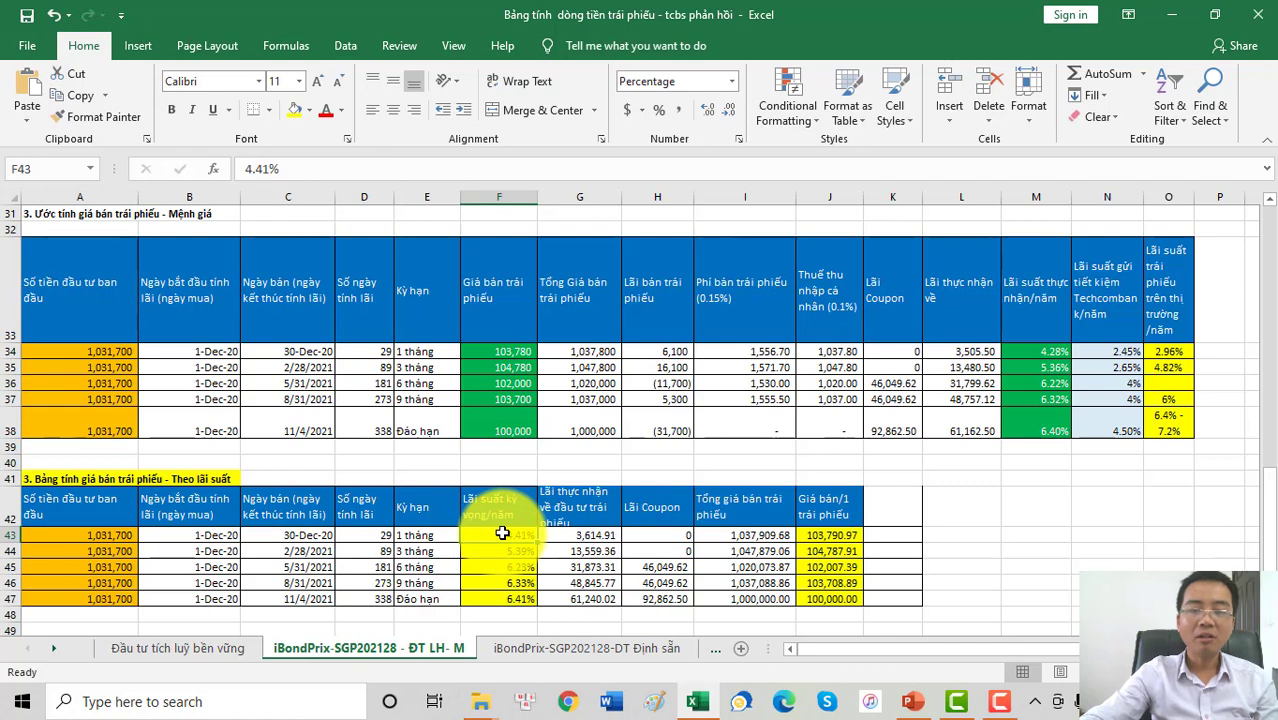
{"action": "left_click", "coordinate": [824, 535]}
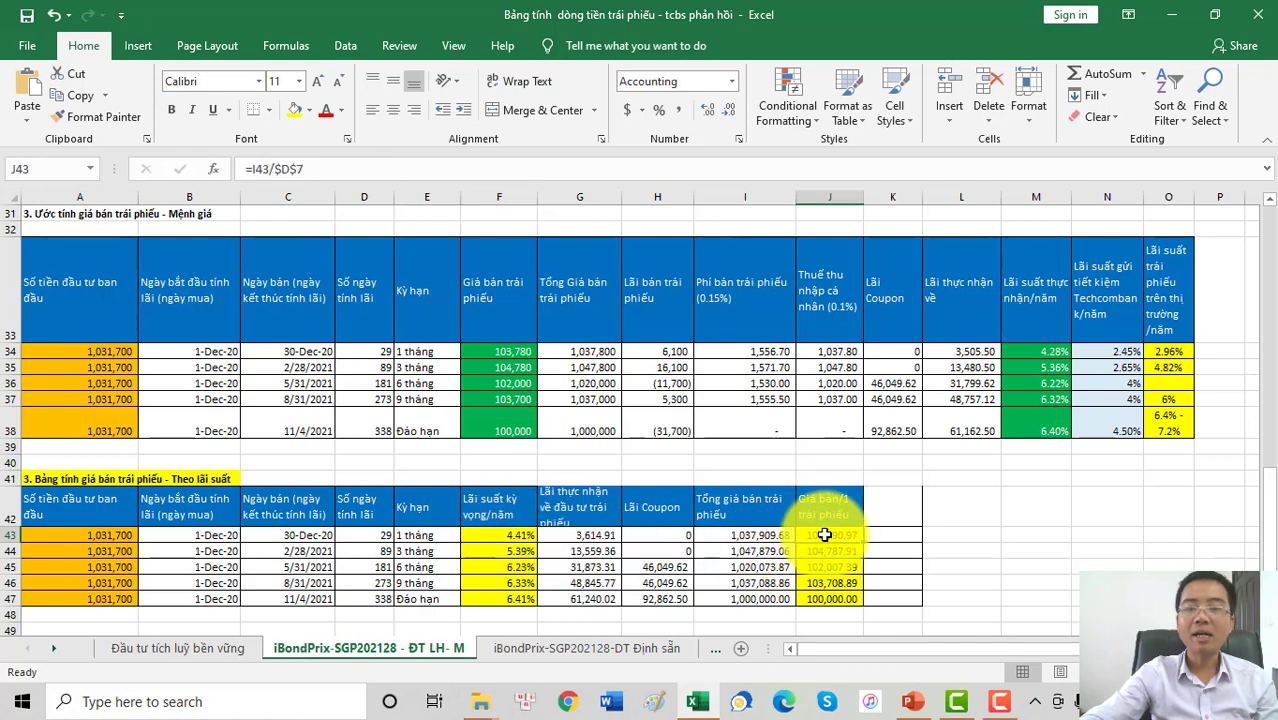
{"action": "left_click", "coordinate": [516, 535]}
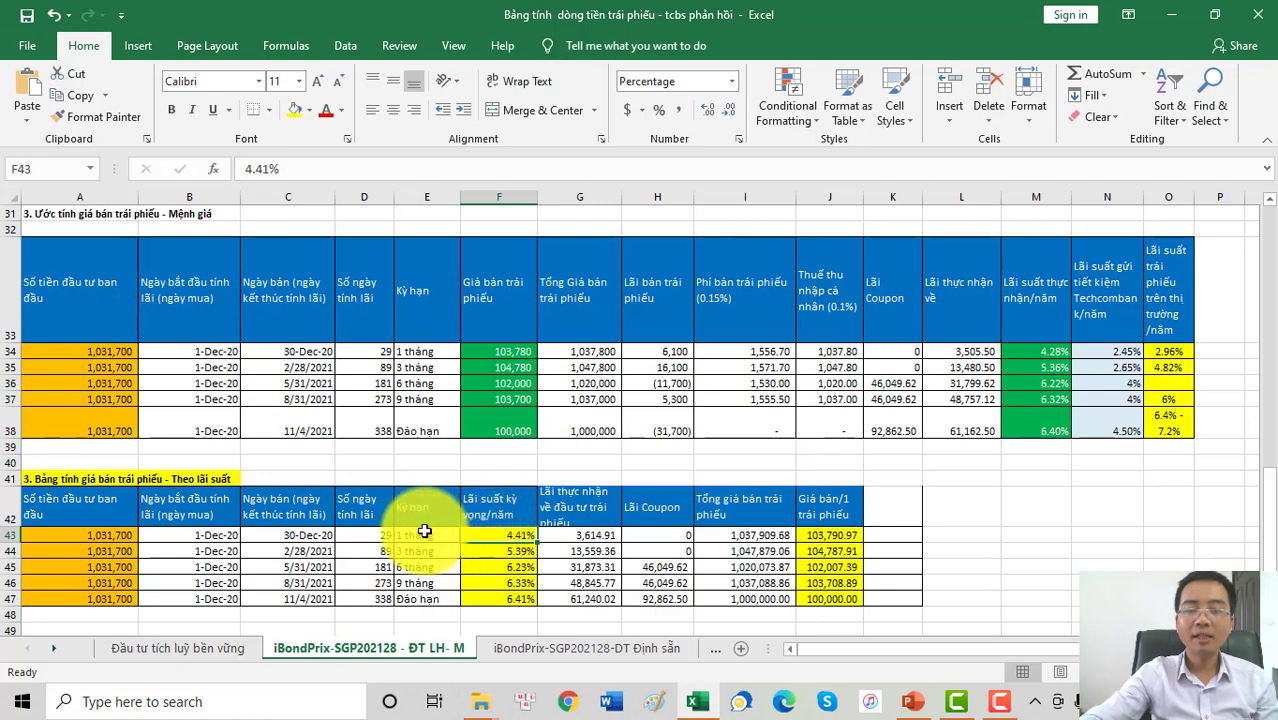
{"action": "left_click_drag", "start_coordinate": [420, 535], "coordinate": [420, 597]}
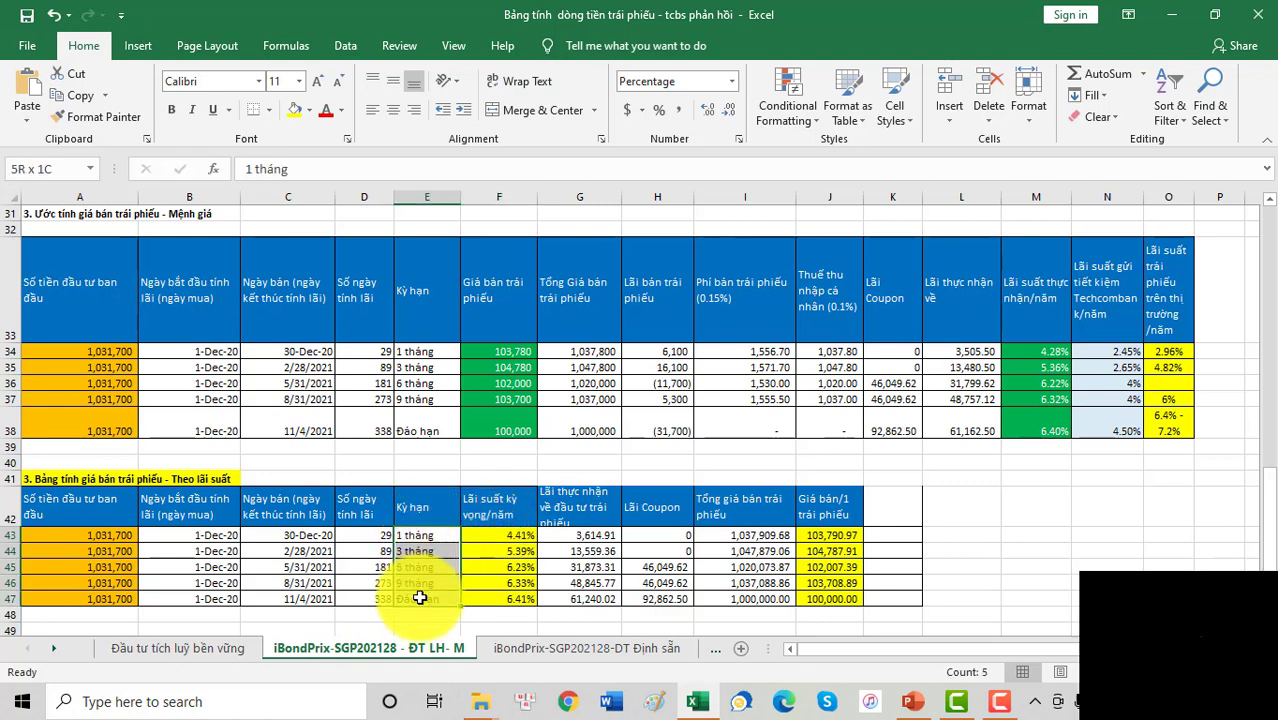
{"action": "left_click", "coordinate": [438, 535]}
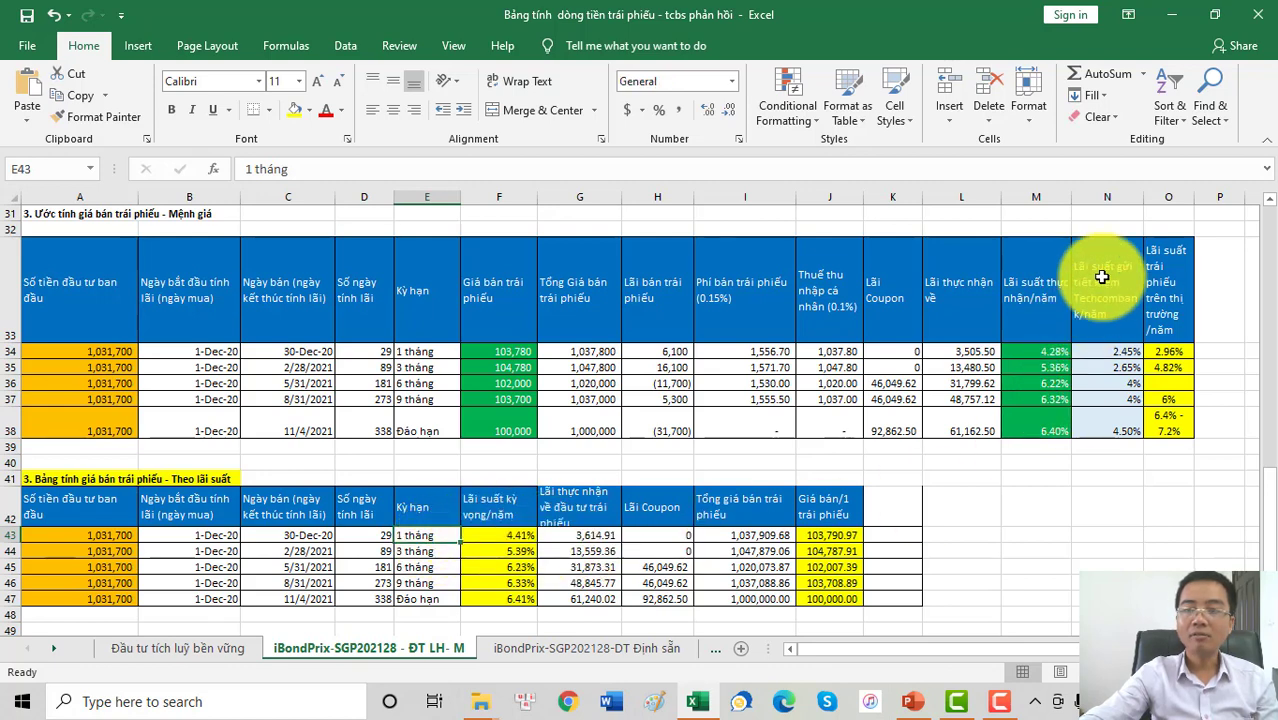
{"action": "left_click_drag", "start_coordinate": [1101, 277], "coordinate": [1164, 430]}
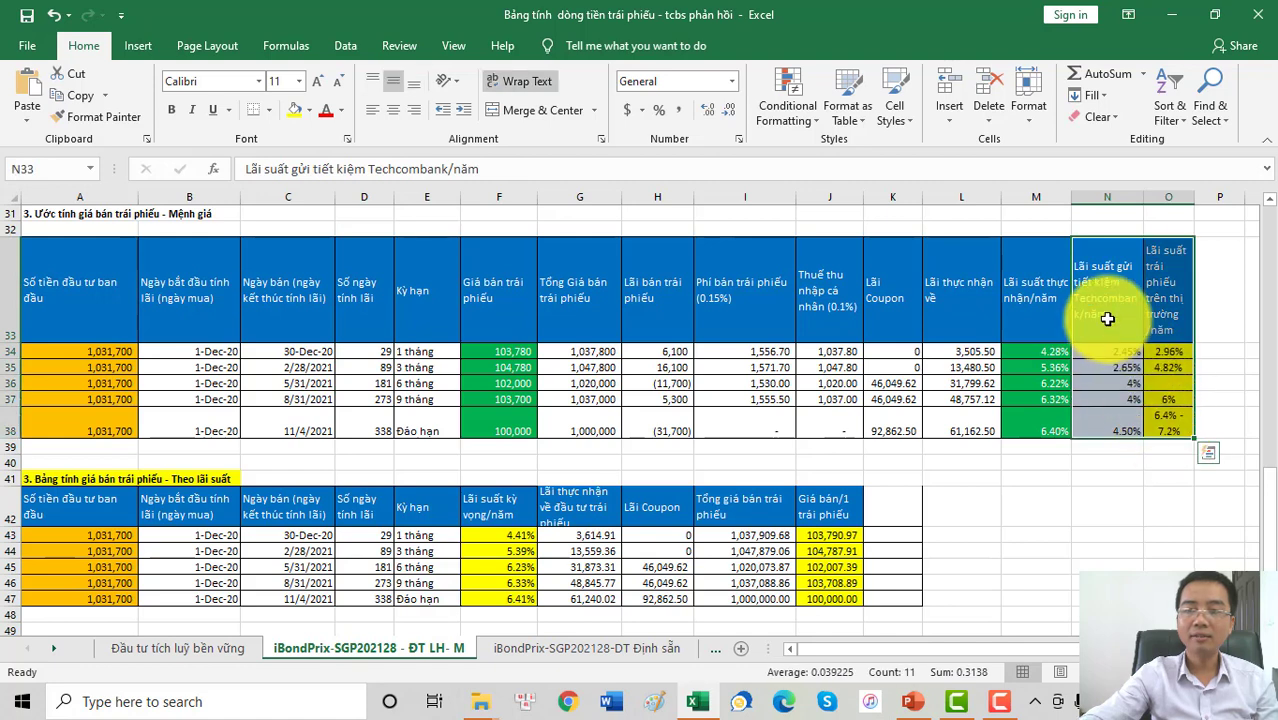
{"action": "left_click", "coordinate": [564, 515]}
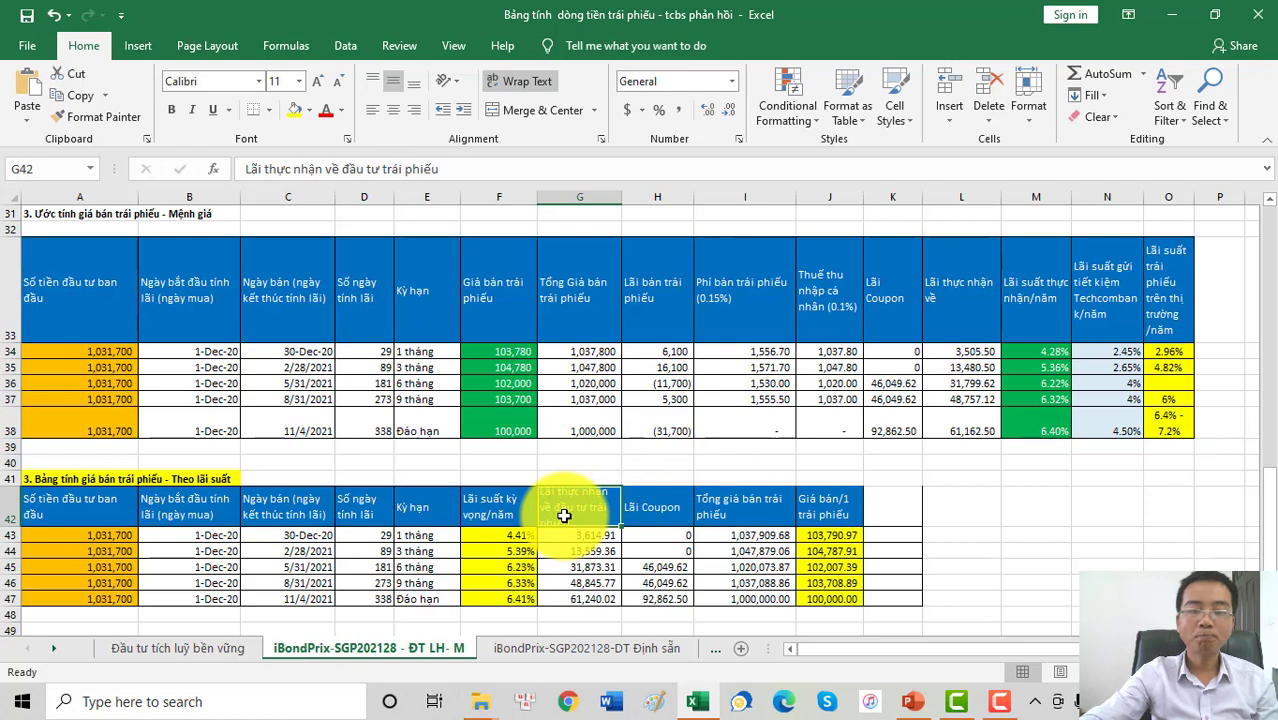
Set the expected yearly rate for the 1-month term in F43 to 4.7%.
{"action": "left_click", "coordinate": [504, 535]}
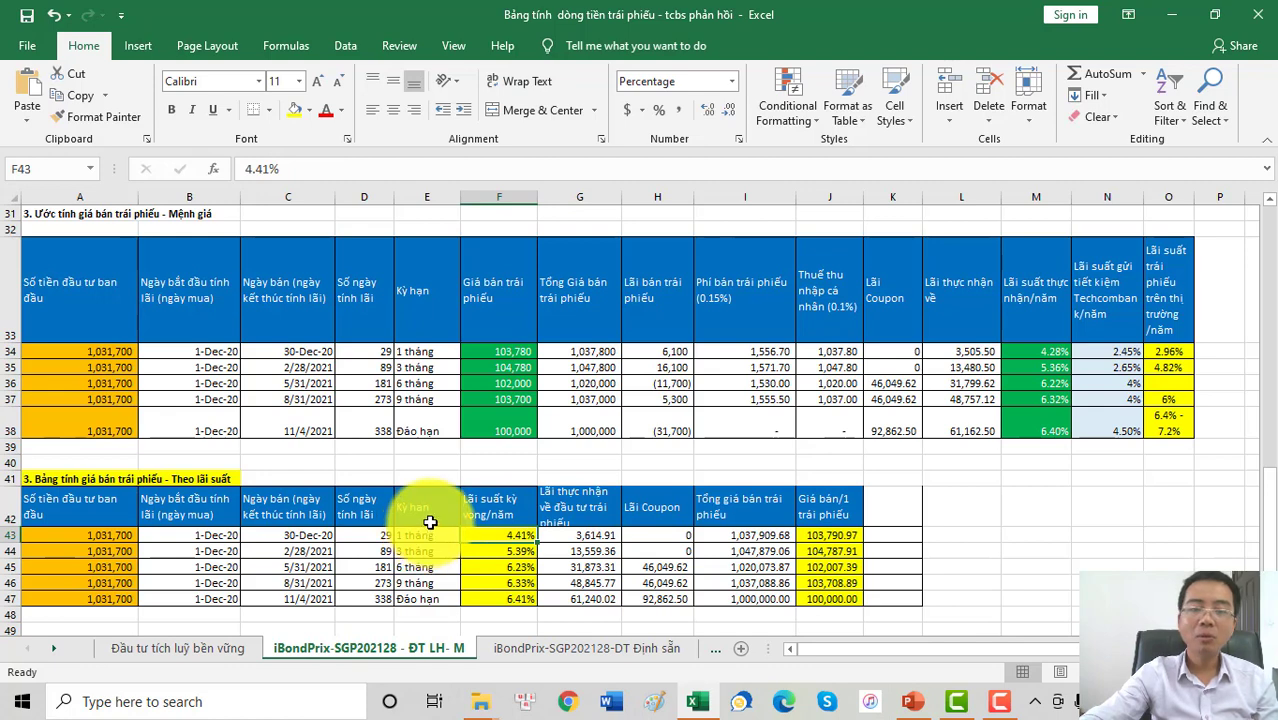
{"action": "left_click", "coordinate": [268, 169]}
{"action": "key", "text": "BackSpace"}
{"action": "key", "text": "BackSpace"}
{"action": "key", "text": "BackSpace"}
{"action": "type", "text": "7%"}
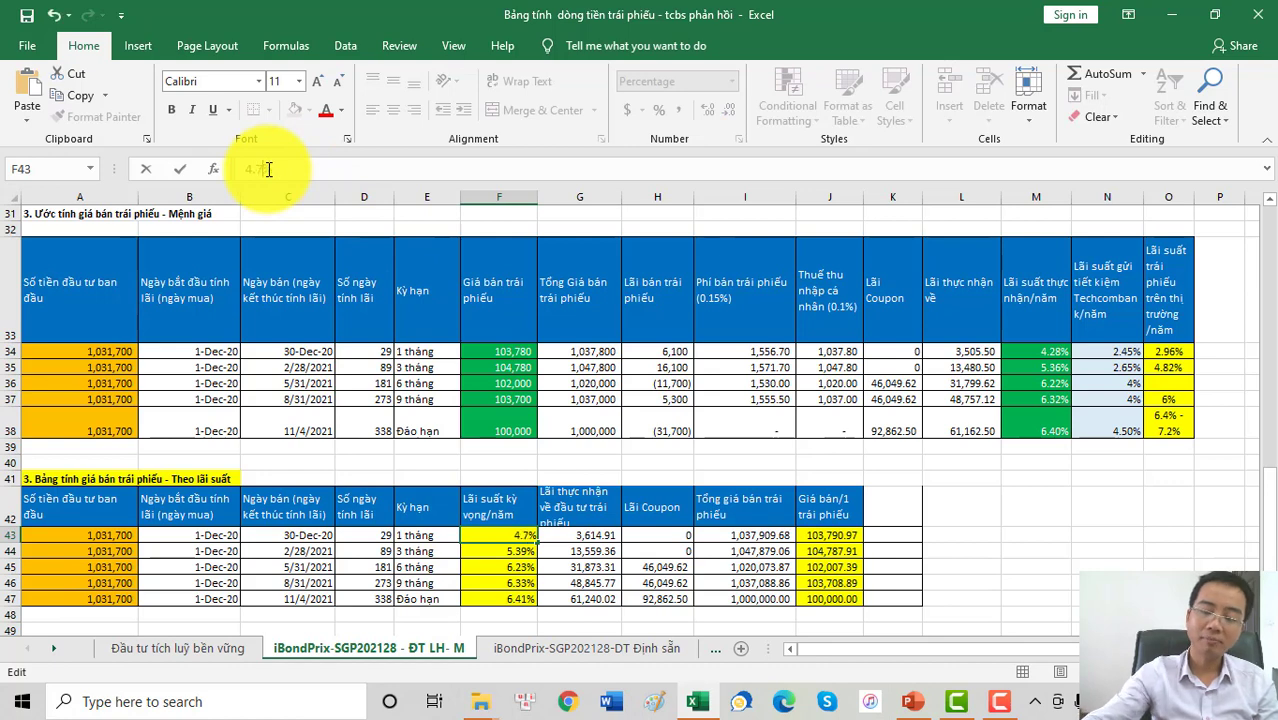
{"action": "key", "text": "Return"}
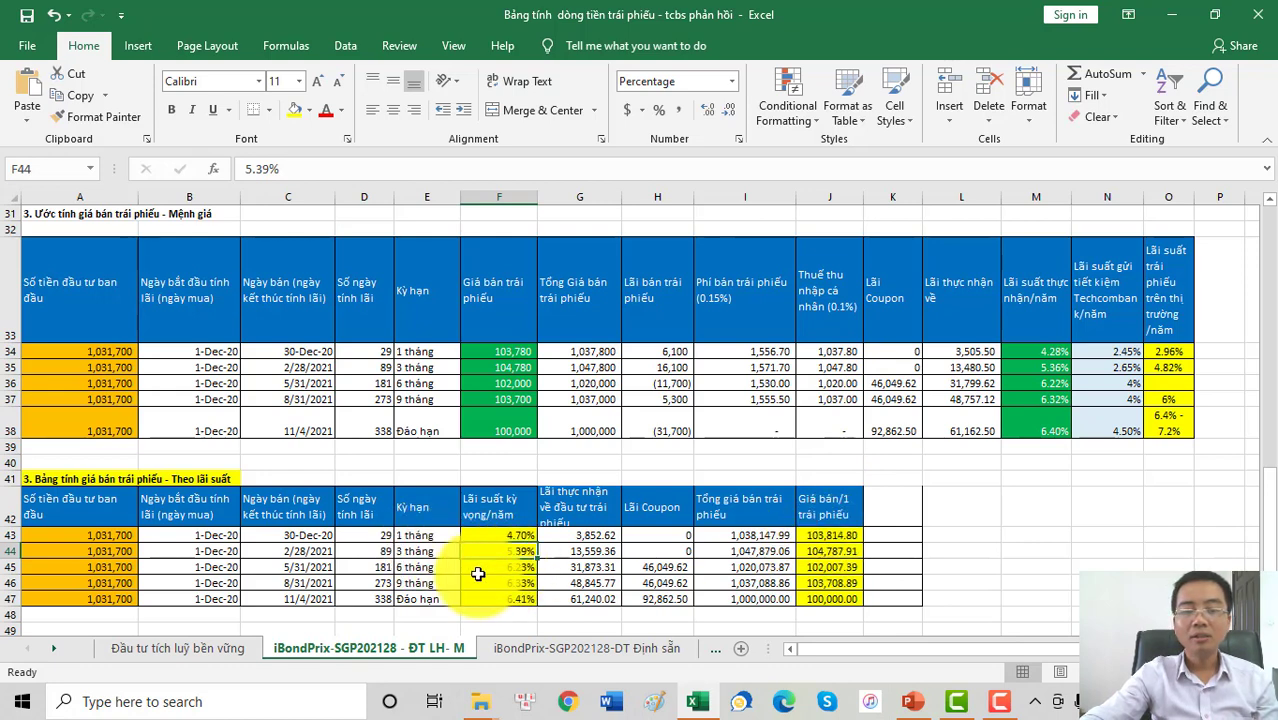
Set the expected yearly rate for the 9-month term in F46 to 7% and check the price per bond in J46.
{"action": "left_click", "coordinate": [425, 584]}
{"action": "left_click", "coordinate": [490, 584]}
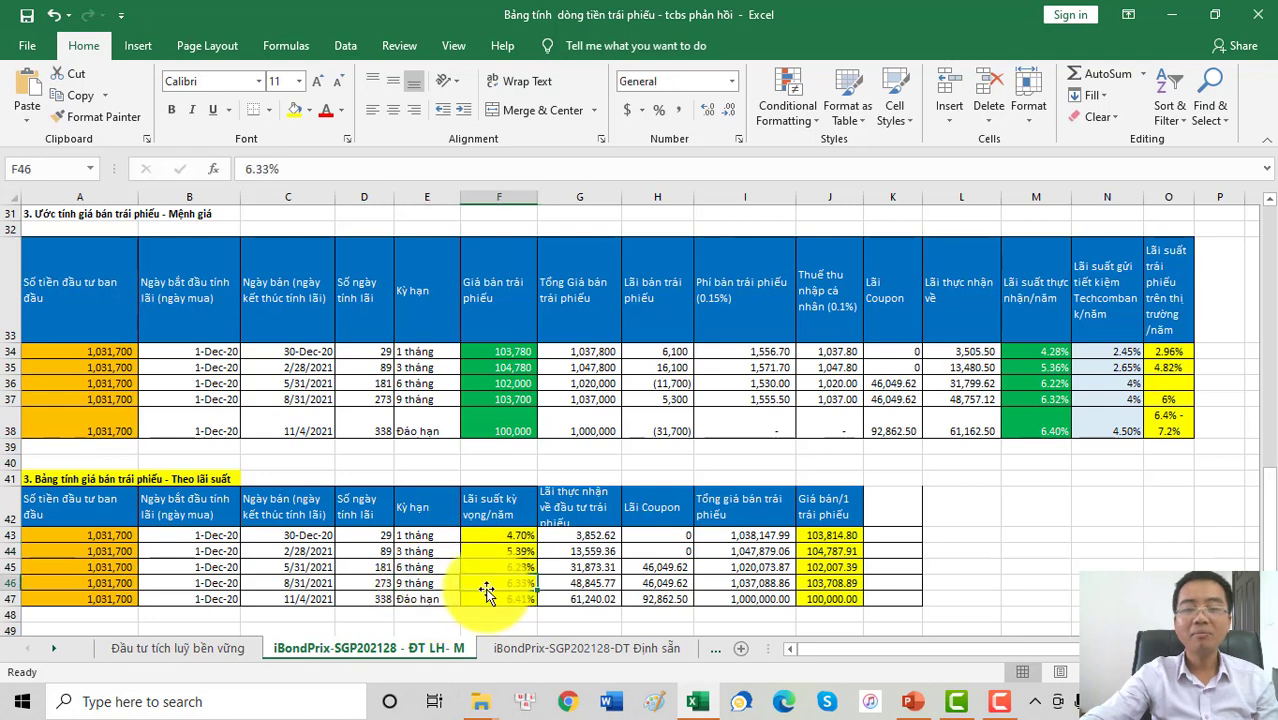
{"action": "left_click", "coordinate": [271, 163]}
{"action": "key", "text": "BackSpace"}
{"action": "key", "text": "BackSpace"}
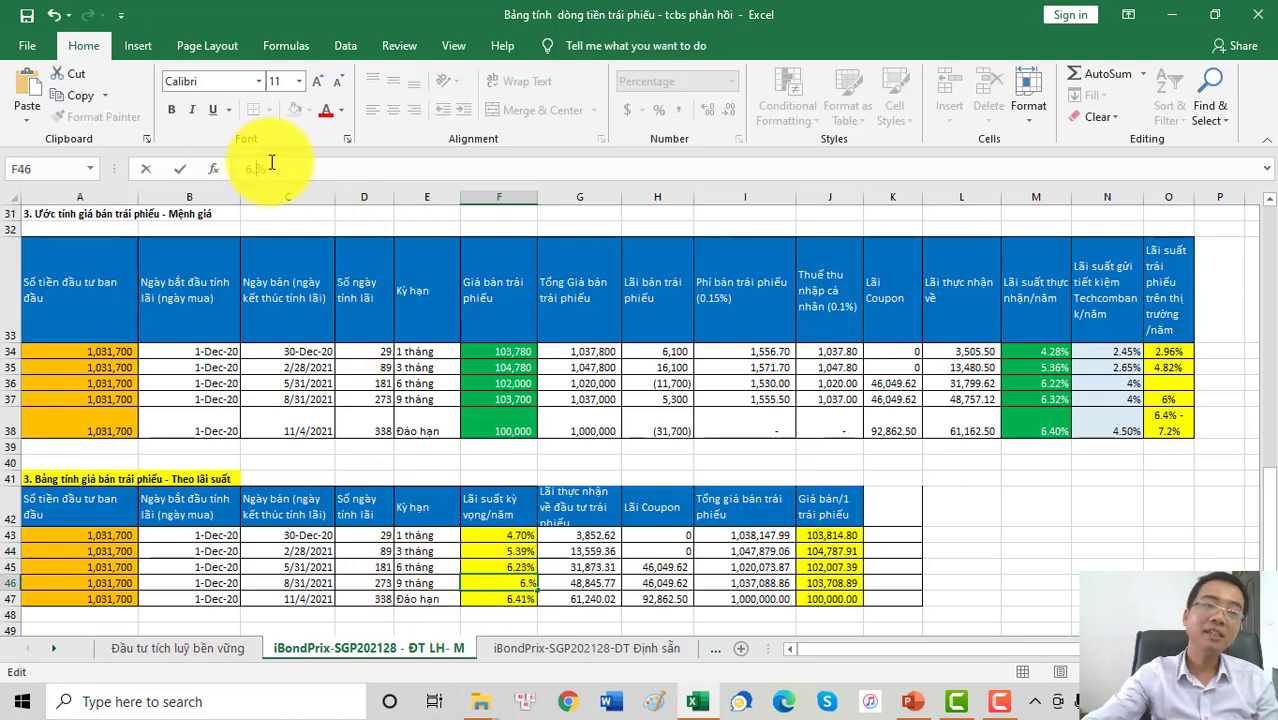
{"action": "key", "text": "BackSpace"}
{"action": "key", "text": "BackSpace"}
{"action": "type", "text": "7"}
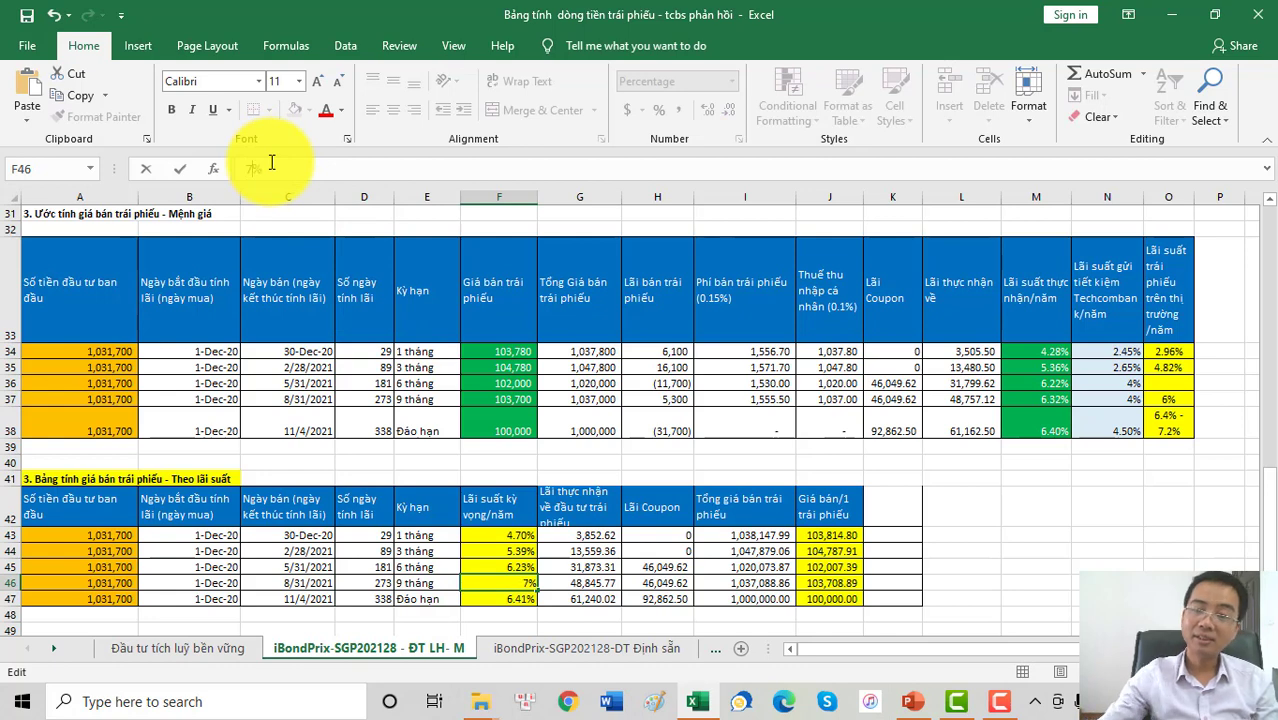
{"action": "key", "text": "Return"}
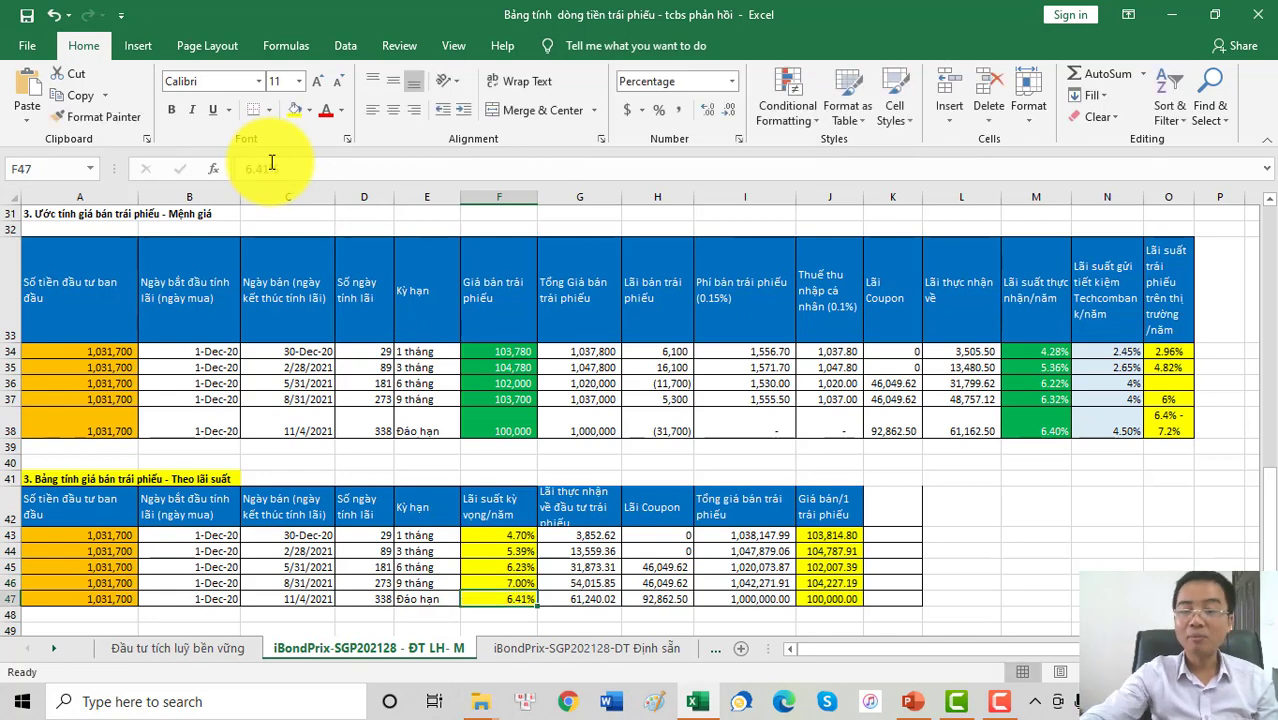
{"action": "left_click", "coordinate": [822, 582]}
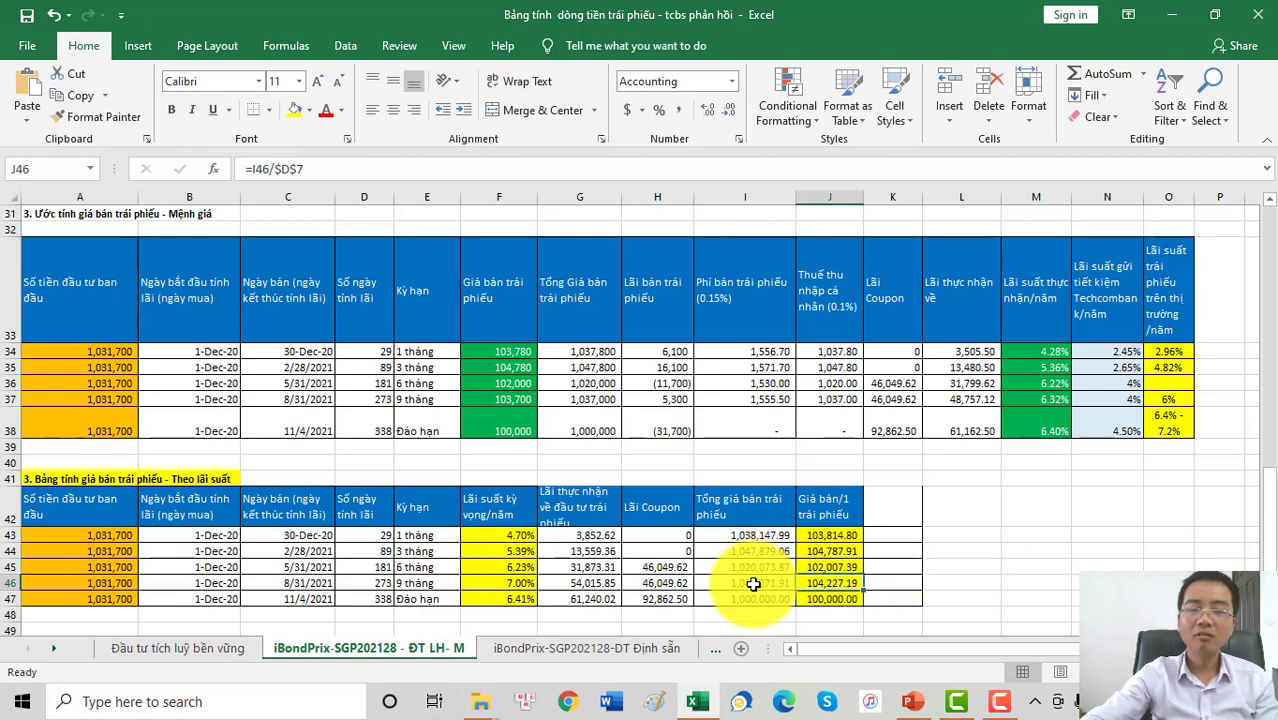
Examine the bond selling price and actual yearly yield columns of the "Mệnh giá" table.
{"action": "scroll", "coordinate": [120, 452], "scroll_direction": "up", "scroll_amount": 2}
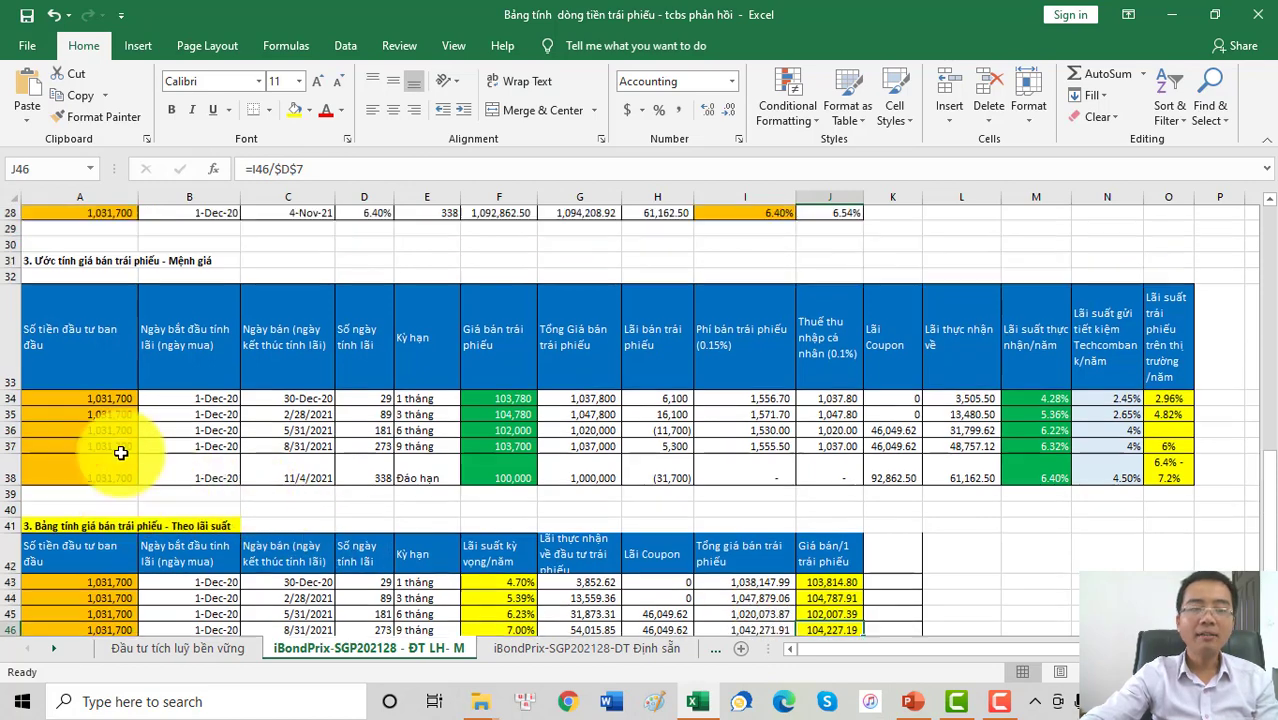
{"action": "scroll", "coordinate": [120, 452], "scroll_direction": "down", "scroll_amount": 1}
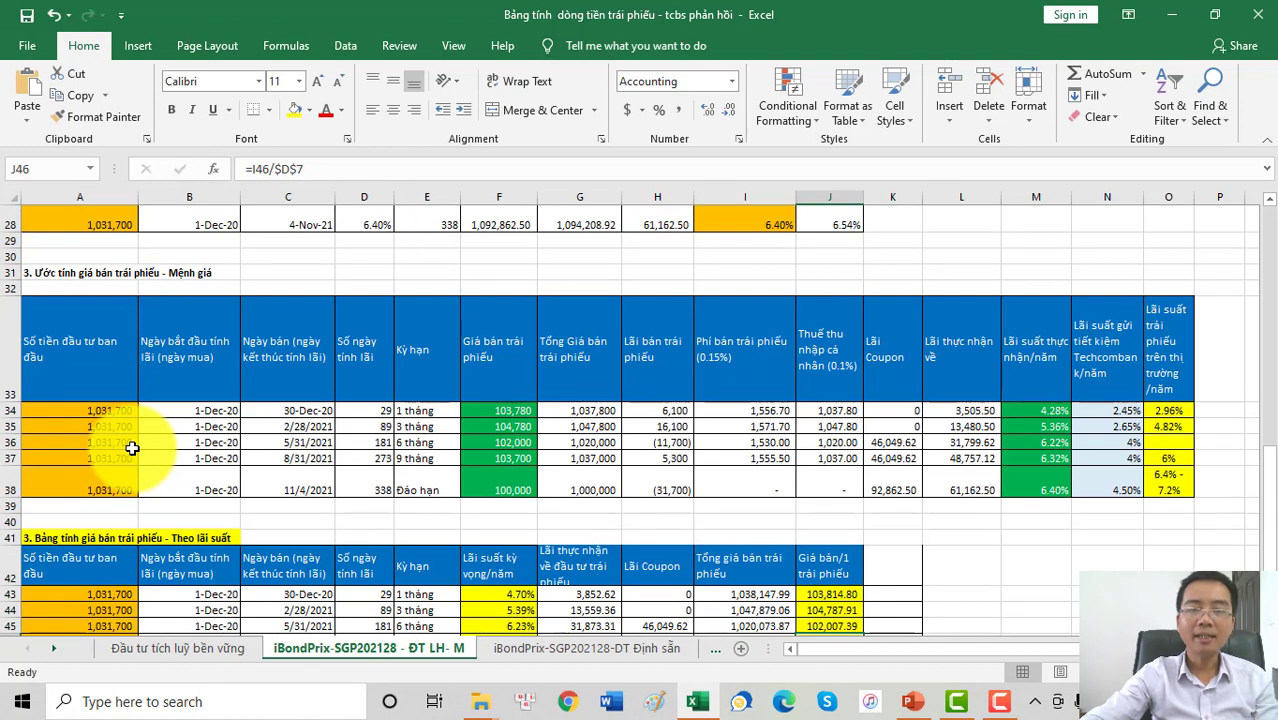
{"action": "left_click_drag", "start_coordinate": [498, 345], "coordinate": [488, 486]}
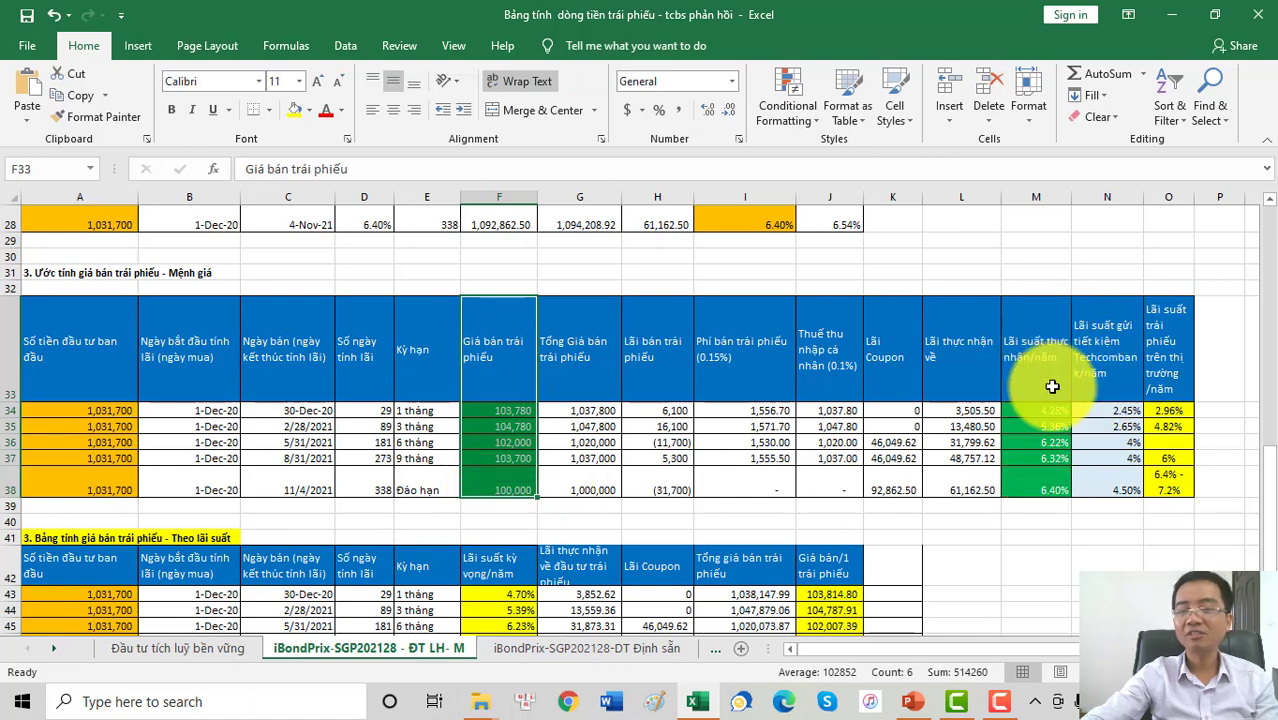
{"action": "left_click_drag", "start_coordinate": [1050, 375], "coordinate": [1063, 484]}
{"action": "left_click", "coordinate": [491, 390]}
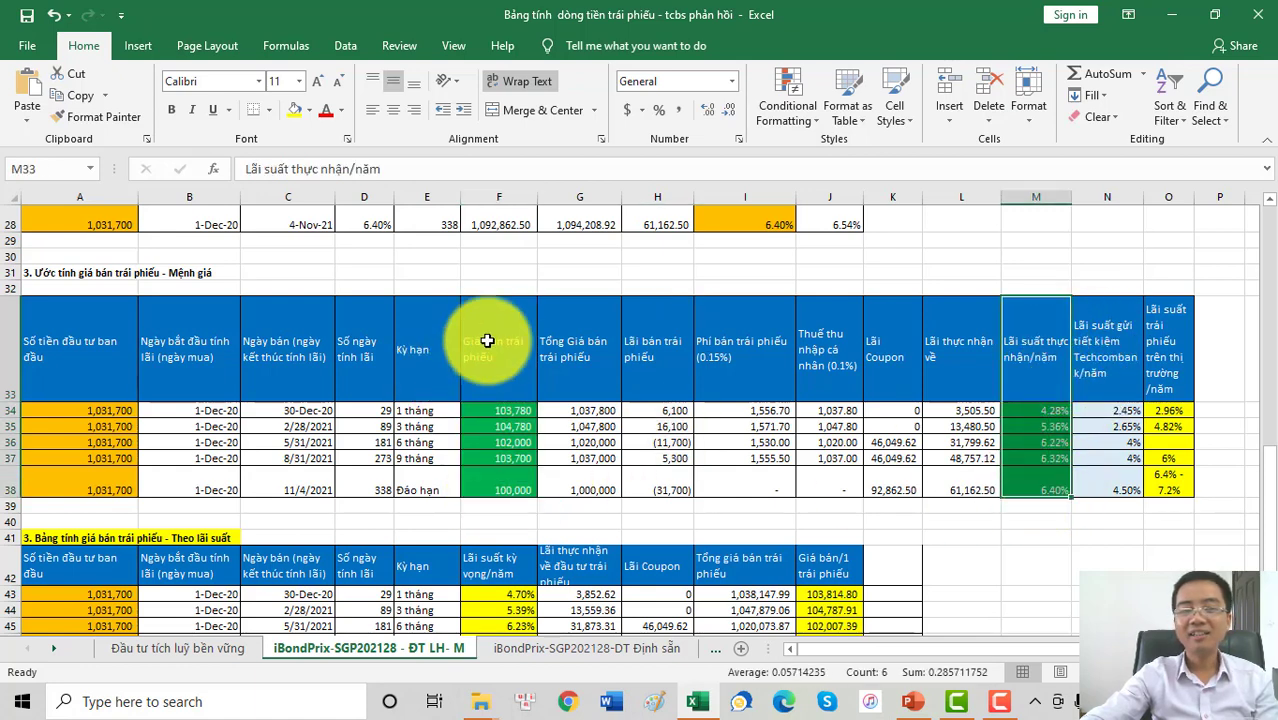
{"action": "left_click_drag", "start_coordinate": [508, 411], "coordinate": [499, 487]}
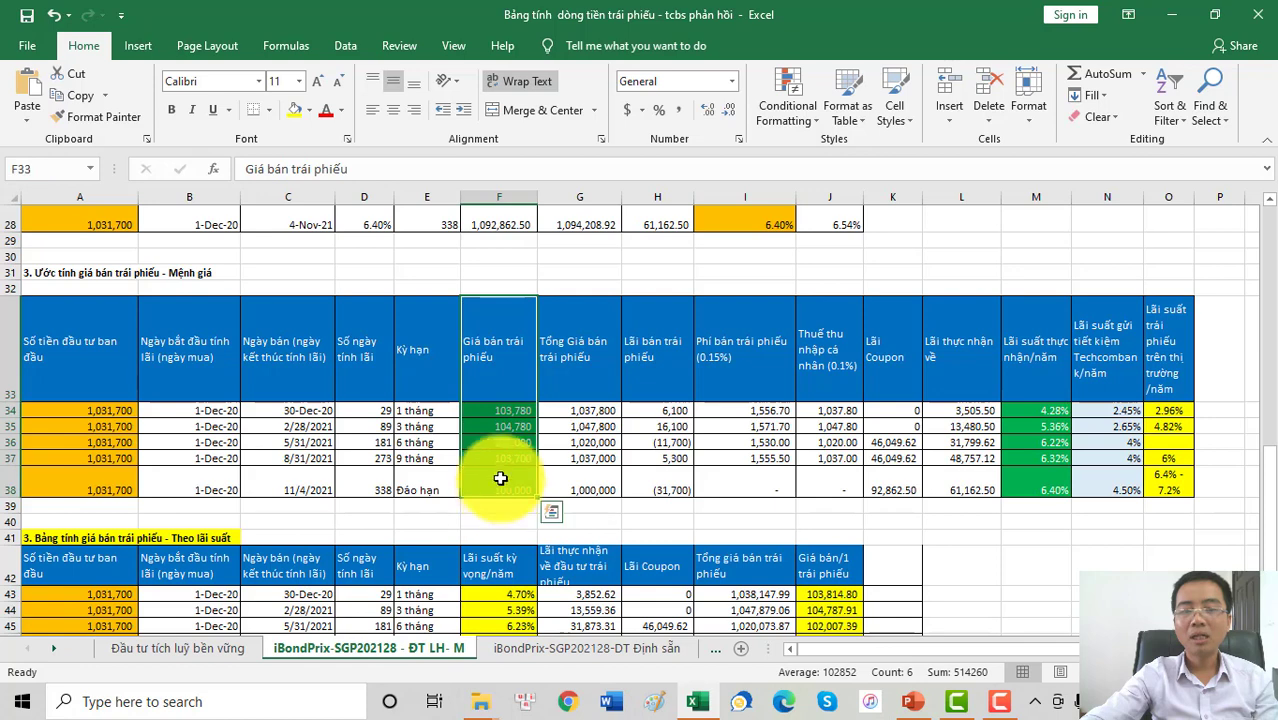
Set the bond selling price for the 1-month term in F34 to 103980.
{"action": "left_click", "coordinate": [500, 410]}
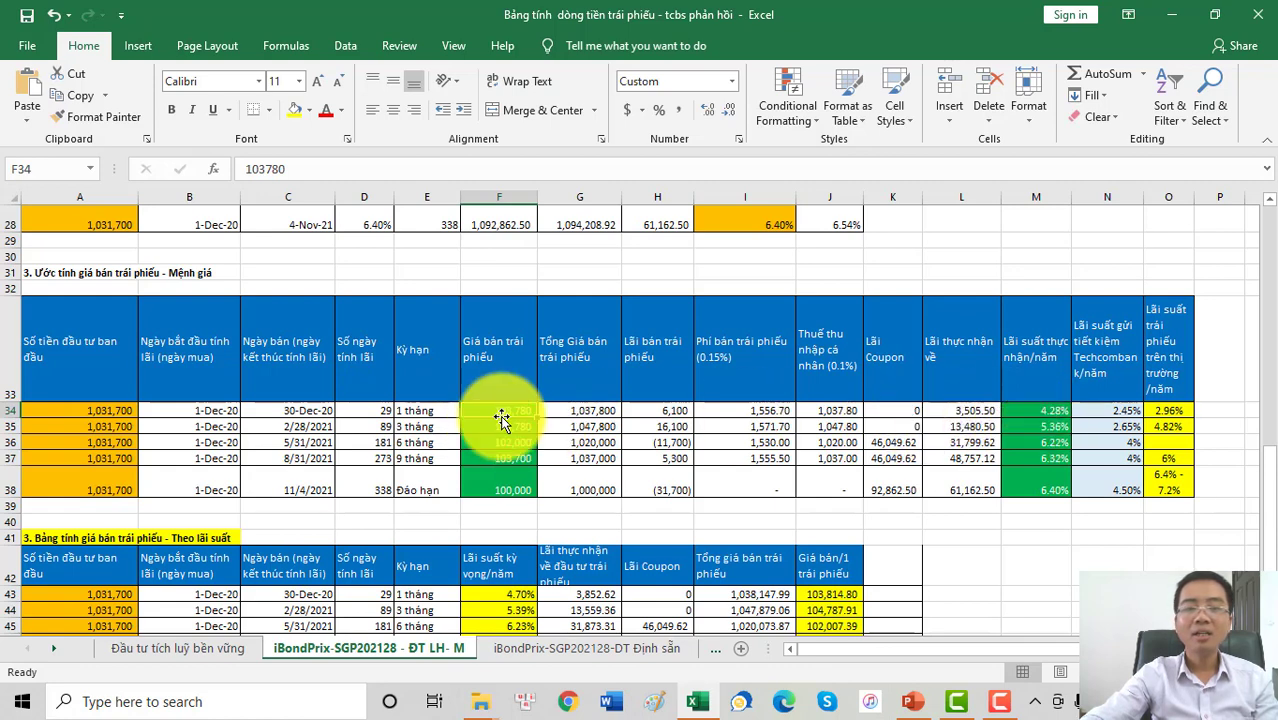
{"action": "left_click", "coordinate": [273, 168]}
{"action": "key", "text": "BackSpace"}
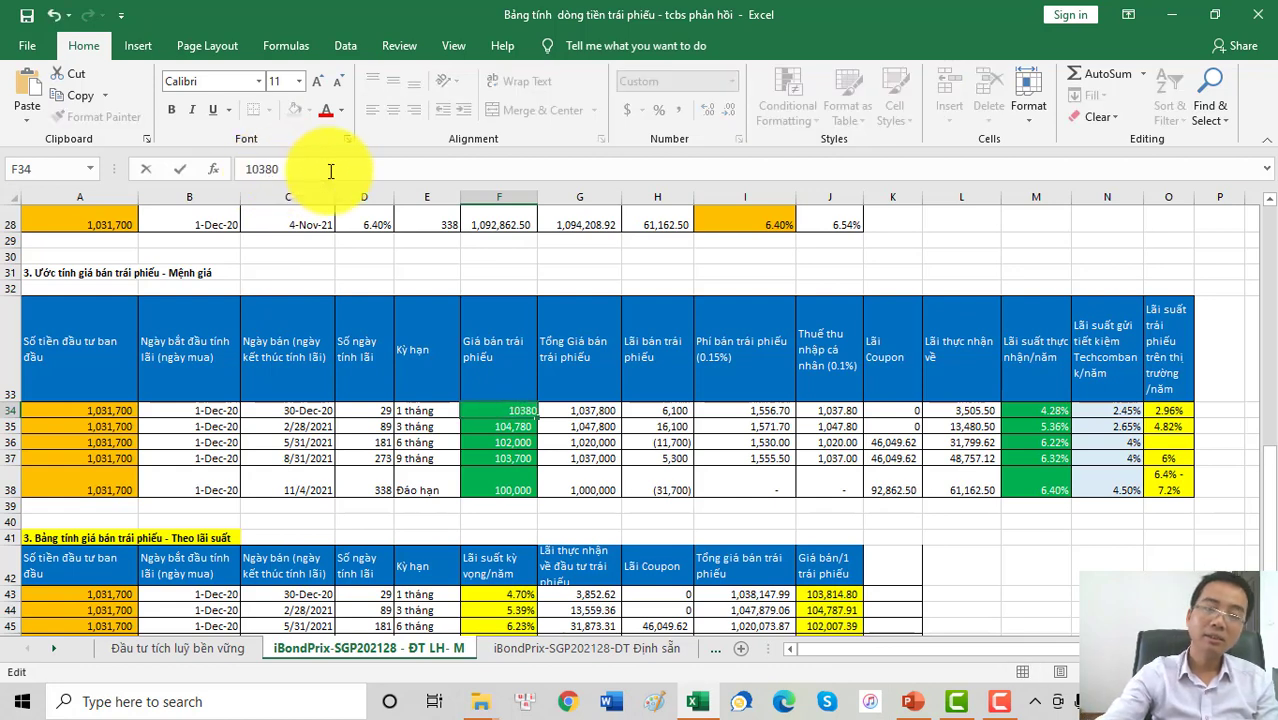
{"action": "type", "text": "9"}
{"action": "key", "text": "Return"}
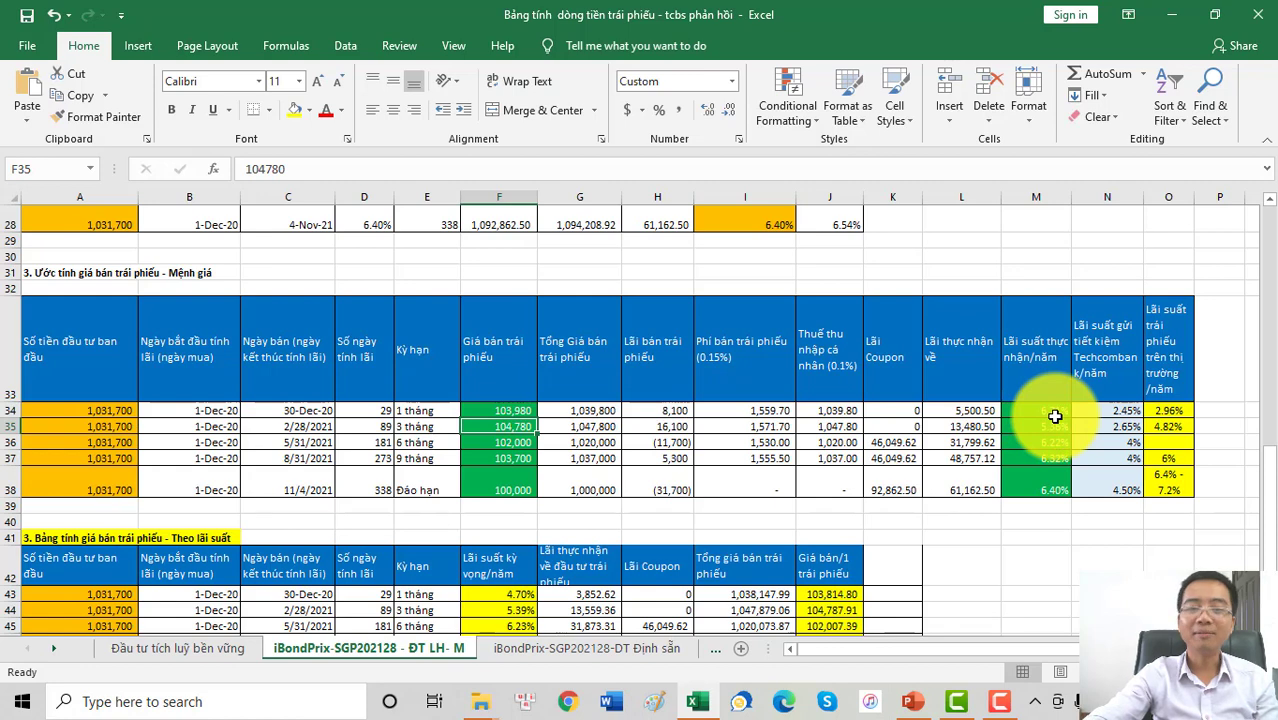
Change the 1-month bond selling price in F34 to 103680.
{"action": "left_click", "coordinate": [503, 412]}
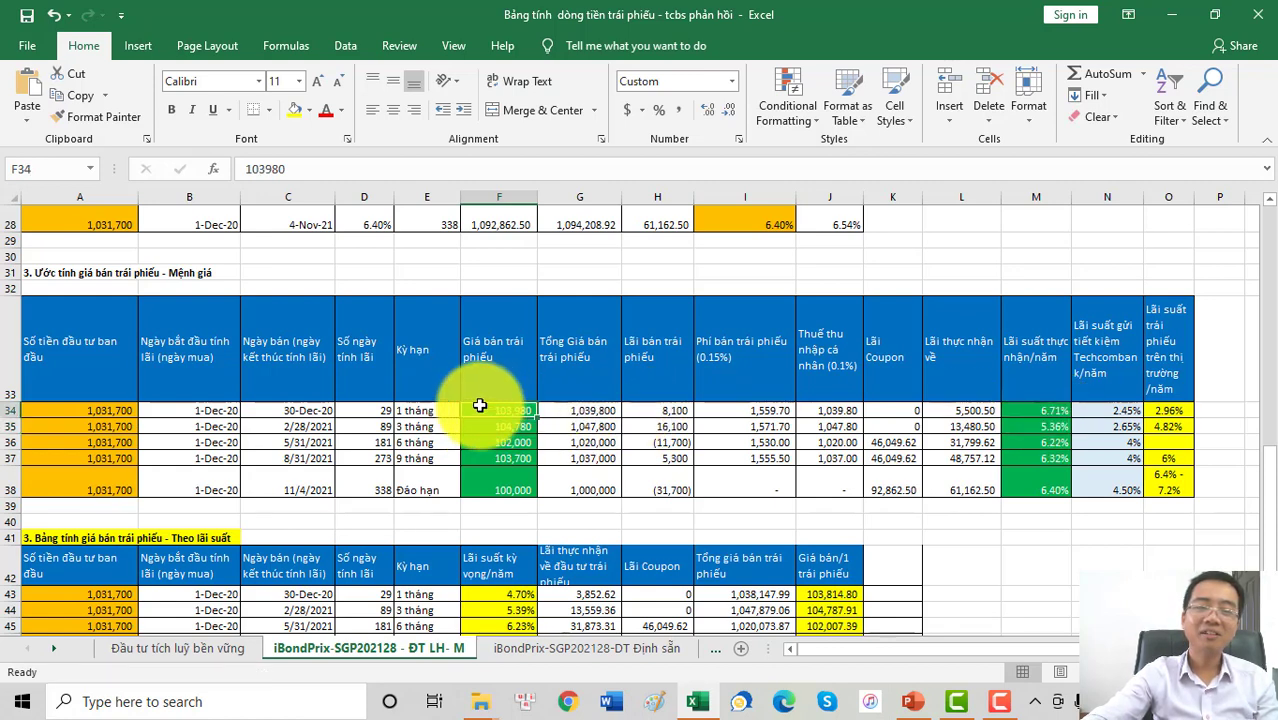
{"action": "left_click", "coordinate": [276, 167]}
{"action": "key", "text": "BackSpace"}
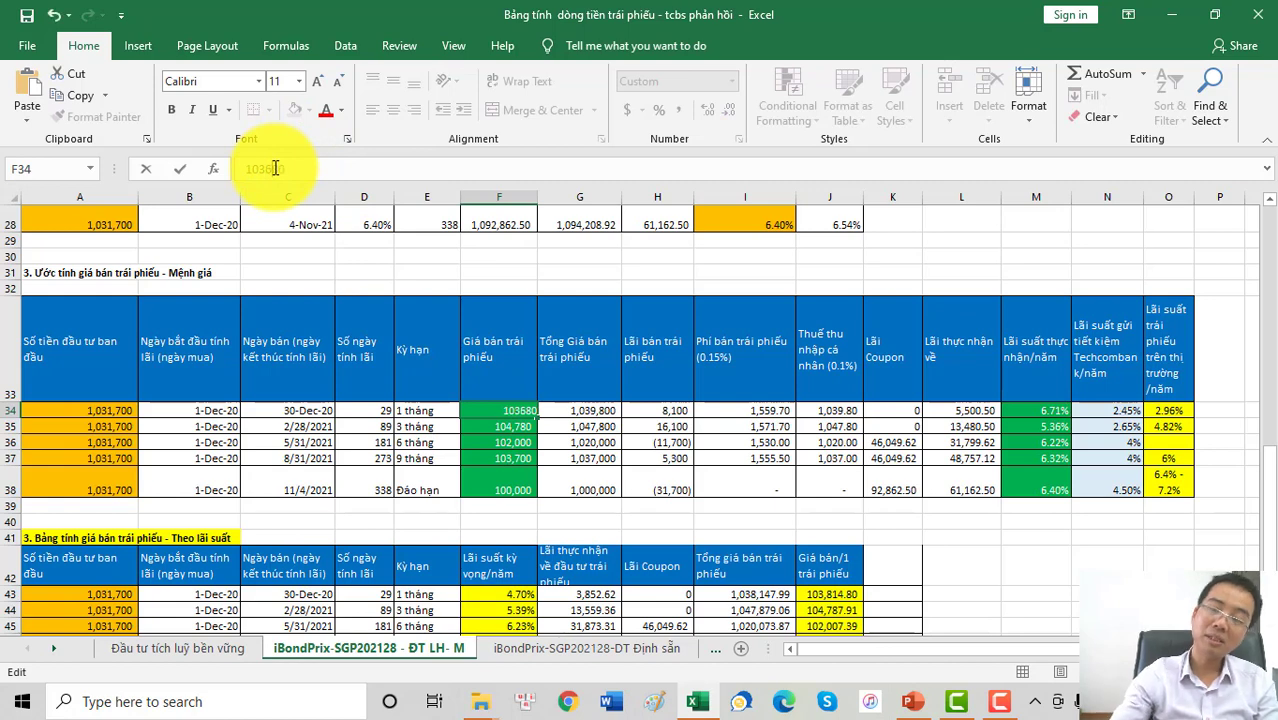
{"action": "type", "text": "6"}
{"action": "key", "text": "Return"}
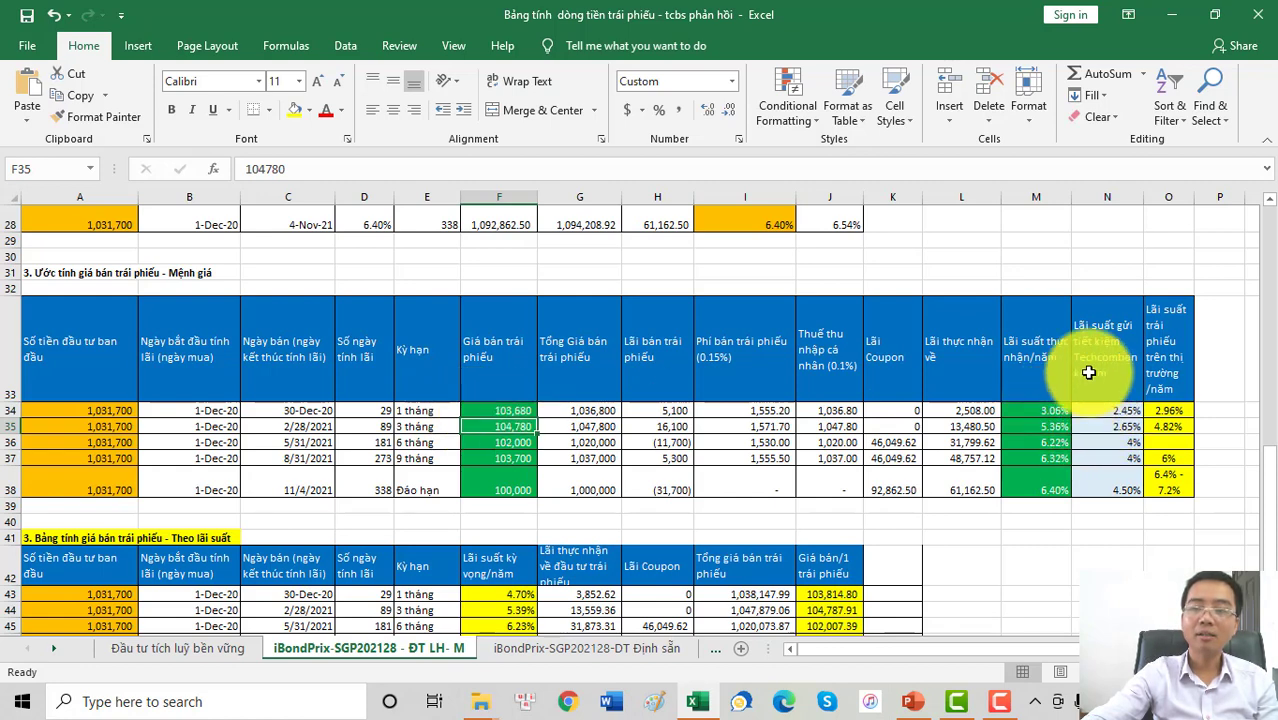
Compare the Techcombank savings and market bond rates with the 1-month actual yield in M34, and return to the sheet's header data.
{"action": "left_click_drag", "start_coordinate": [1089, 320], "coordinate": [1121, 482]}
{"action": "left_click_drag", "start_coordinate": [1160, 330], "coordinate": [1170, 478]}
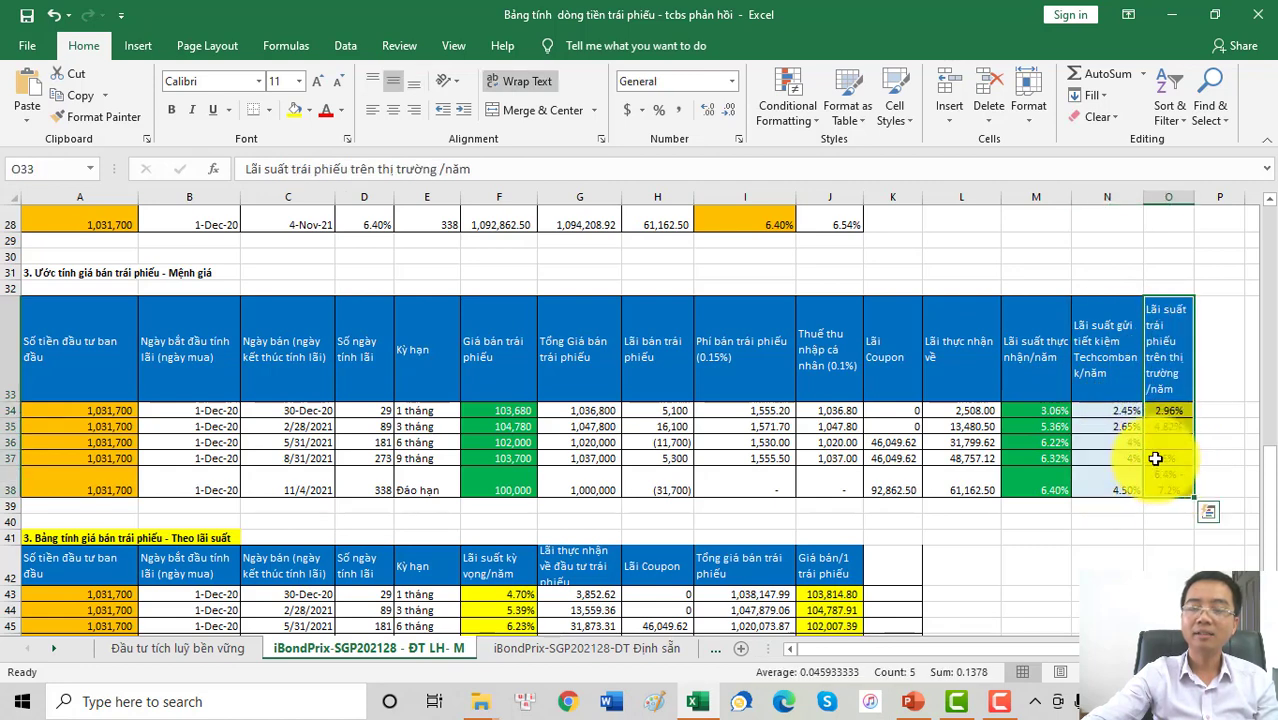
{"action": "left_click_drag", "start_coordinate": [1098, 336], "coordinate": [1160, 487]}
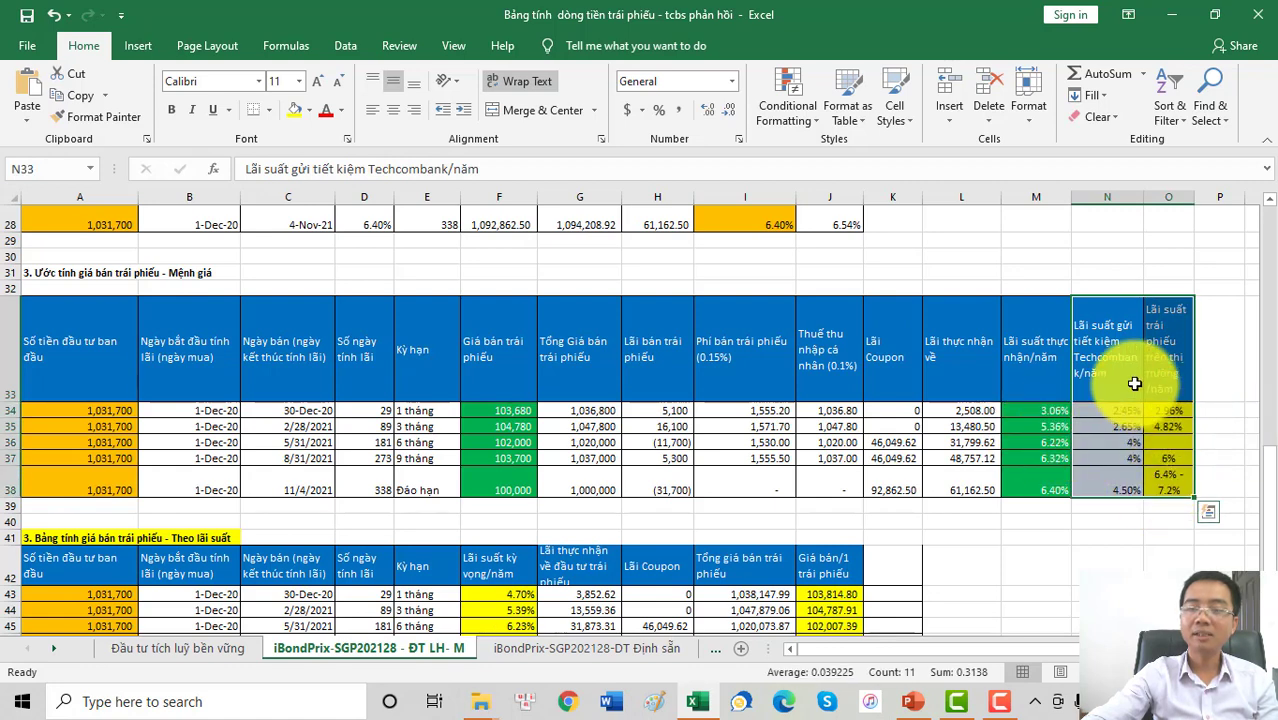
{"action": "left_click", "coordinate": [1098, 411]}
{"action": "left_click", "coordinate": [1066, 412]}
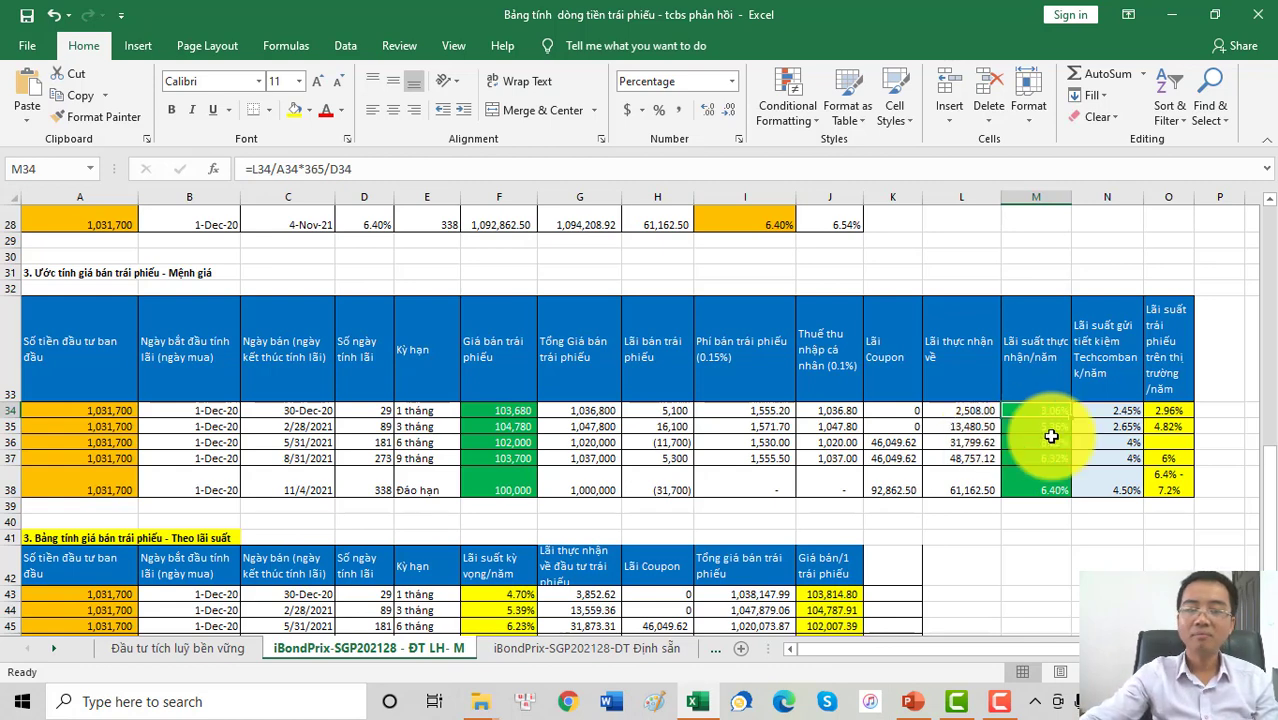
{"action": "scroll", "coordinate": [805, 444], "scroll_direction": "up", "scroll_amount": 1}
{"action": "scroll", "coordinate": [803, 444], "scroll_direction": "up", "scroll_amount": 9}
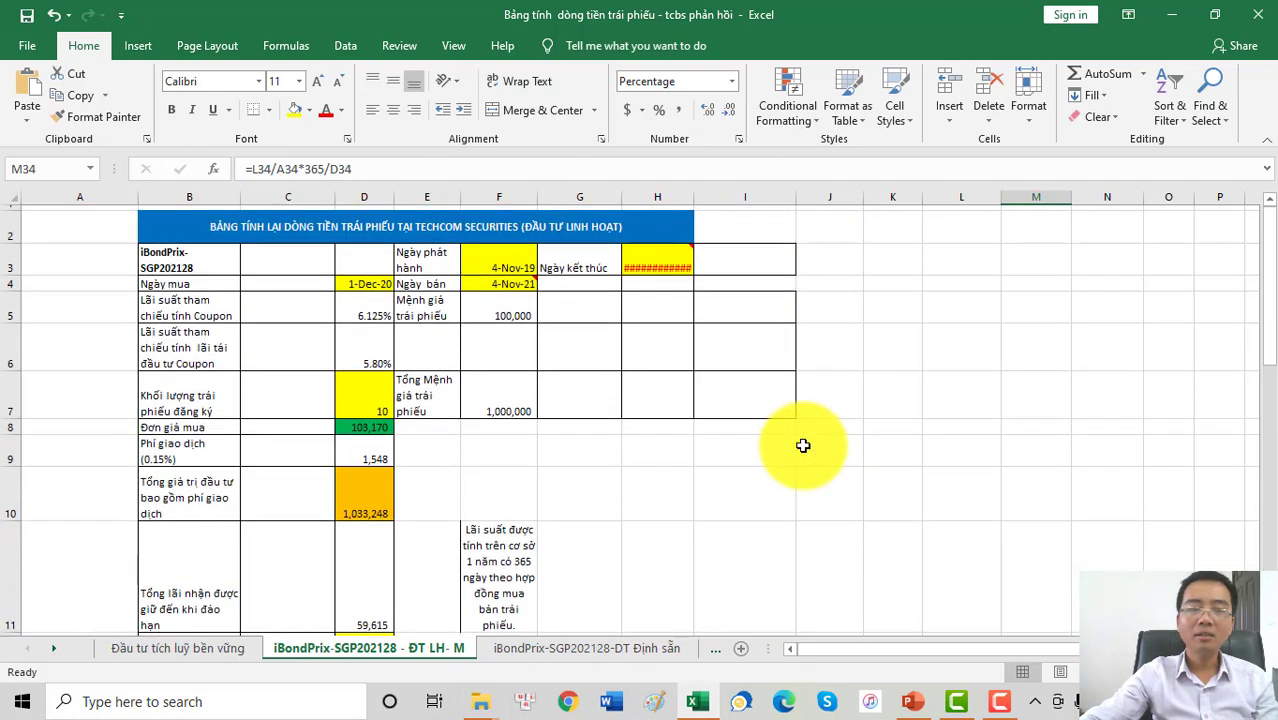
Review the cash-flow sections and the 1-month expected yearly rate in F43 of the "Theo lãi suất" selling price table.
{"action": "scroll", "coordinate": [438, 418], "scroll_direction": "down", "scroll_amount": 8}
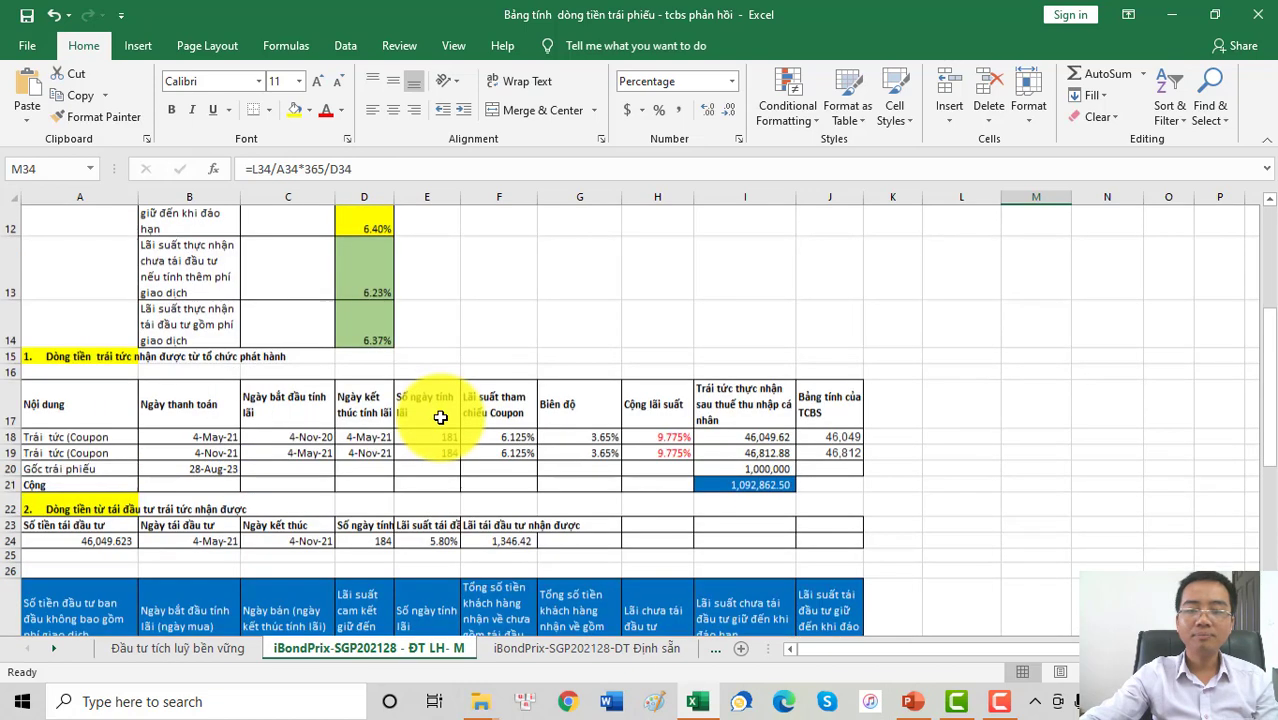
{"action": "scroll", "coordinate": [441, 417], "scroll_direction": "down", "scroll_amount": 2}
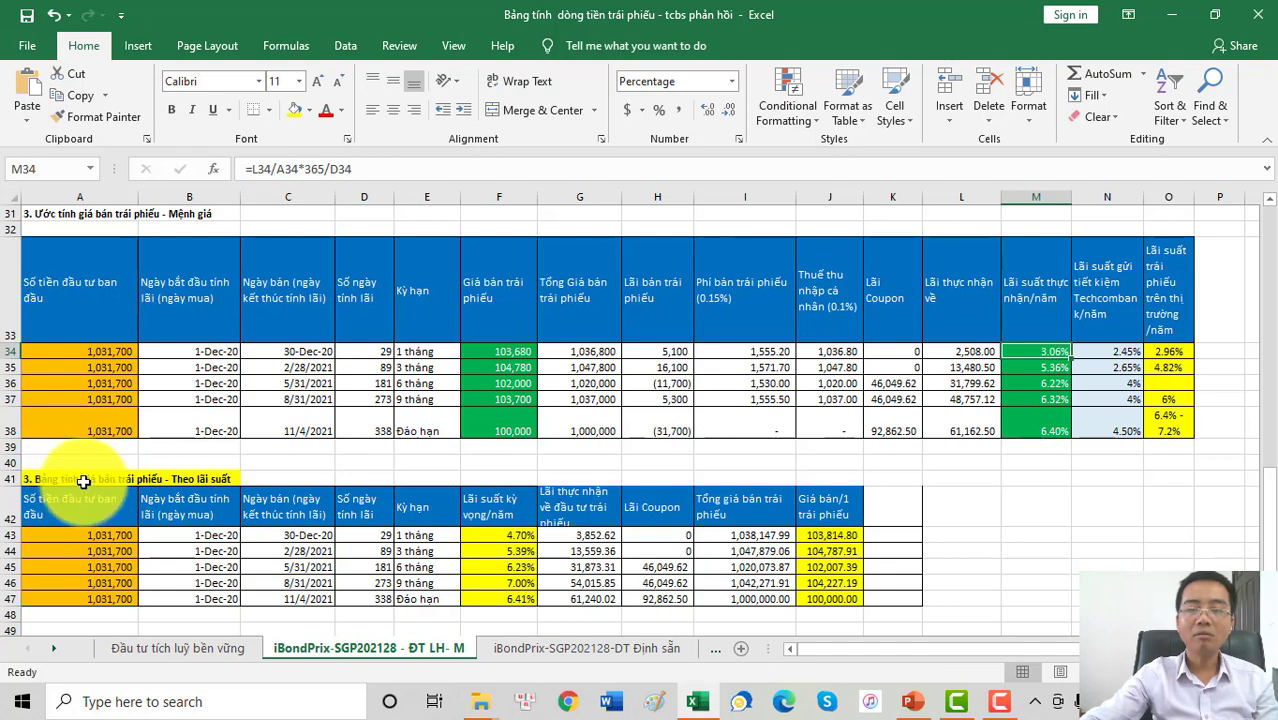
{"action": "left_click", "coordinate": [492, 536]}
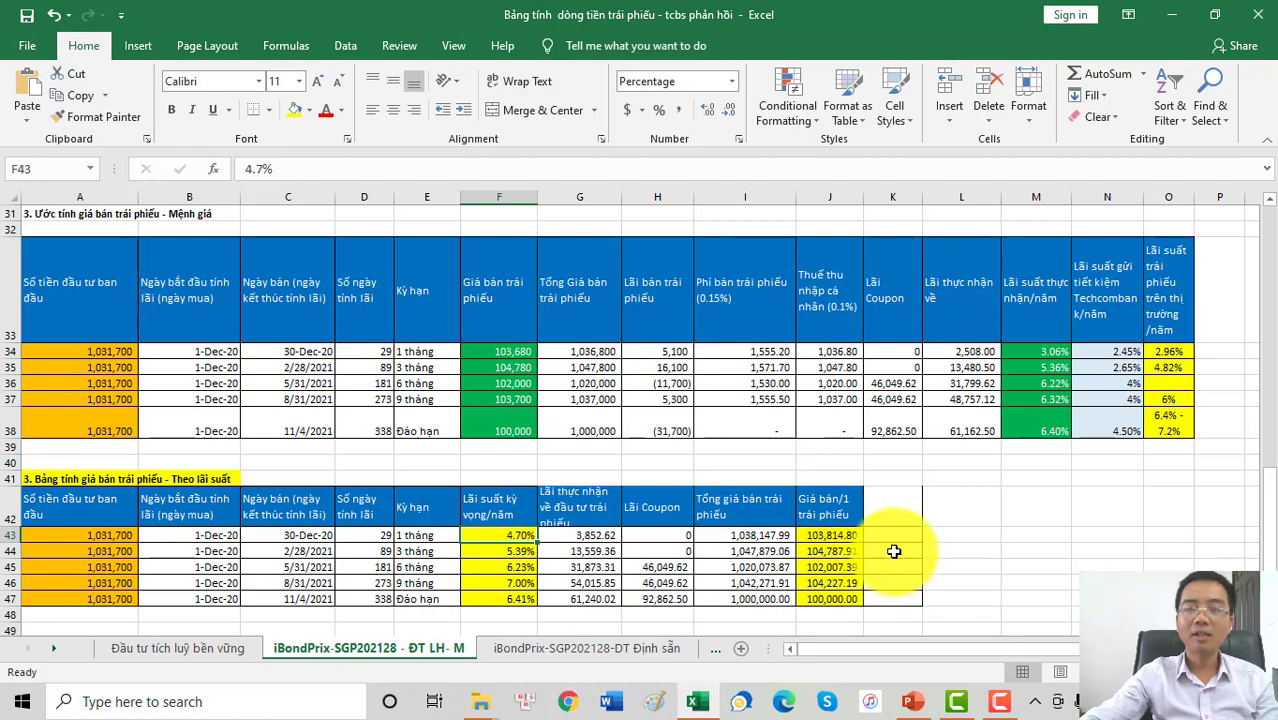
Switch to the TCInvest bond trading page in Chrome and choose bond MSN02202301 for the sell order.
{"action": "left_click", "coordinate": [567, 701]}
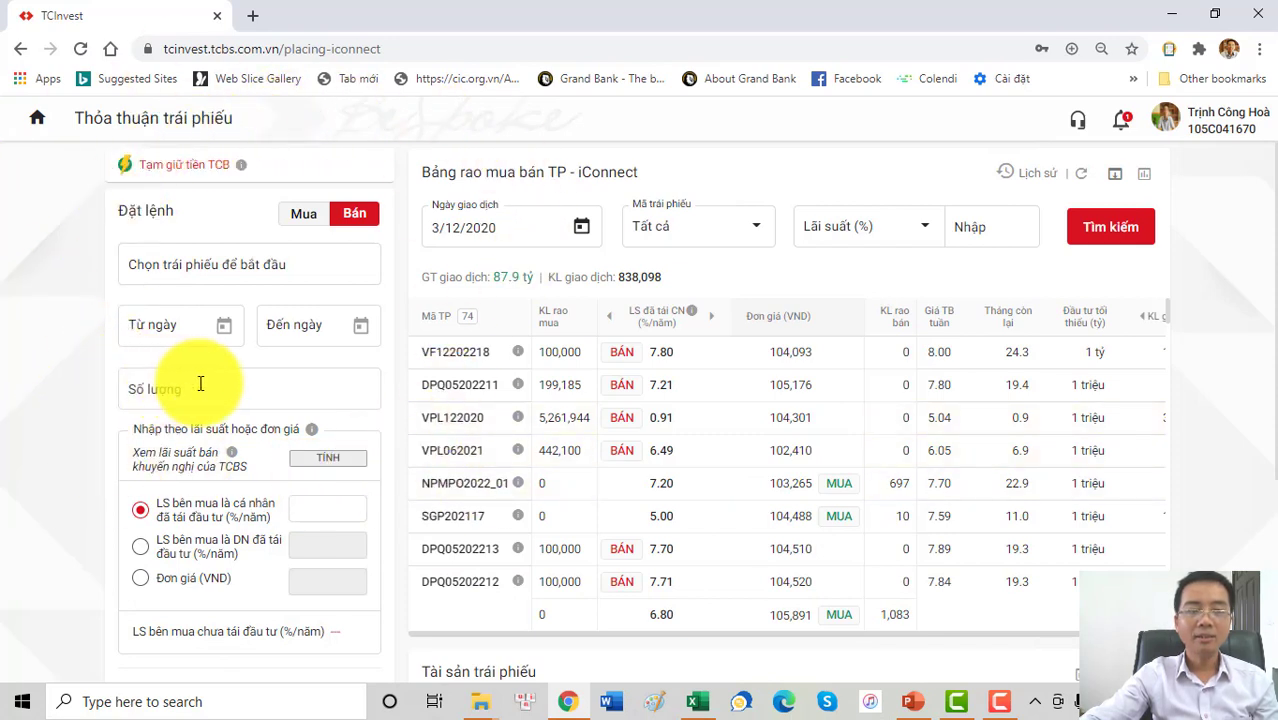
{"action": "left_click", "coordinate": [239, 264]}
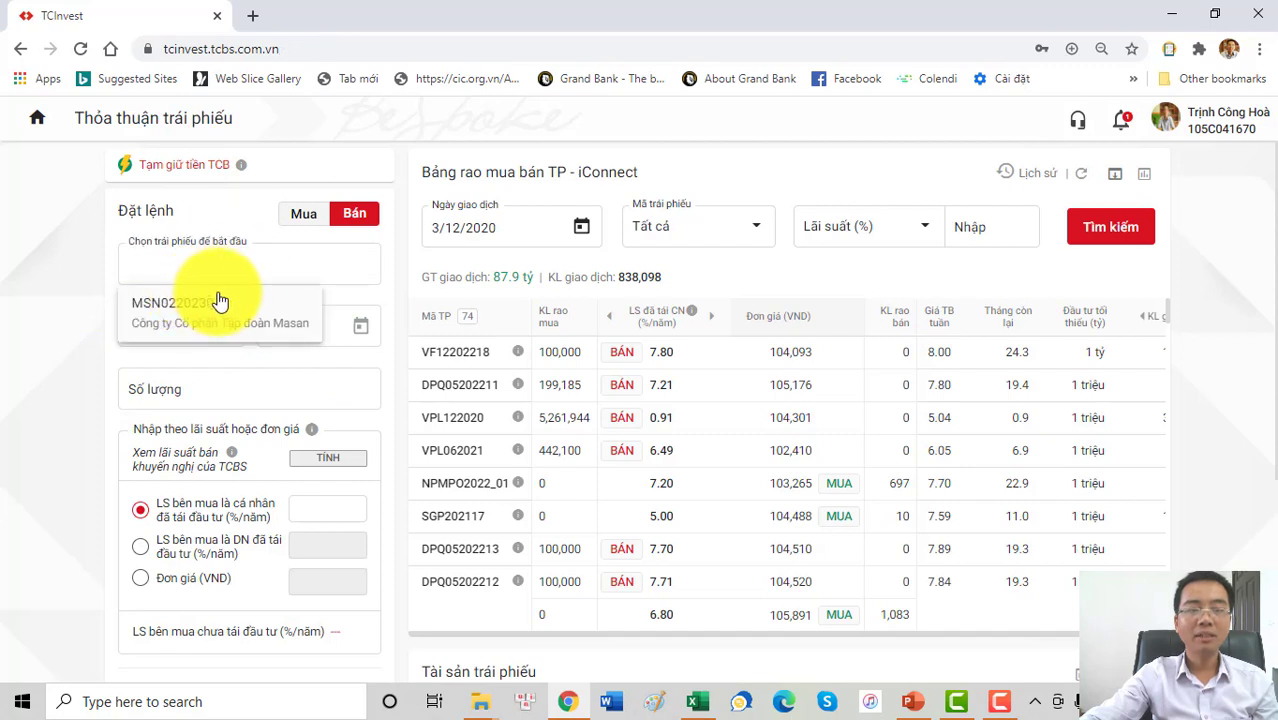
{"action": "left_click", "coordinate": [165, 308]}
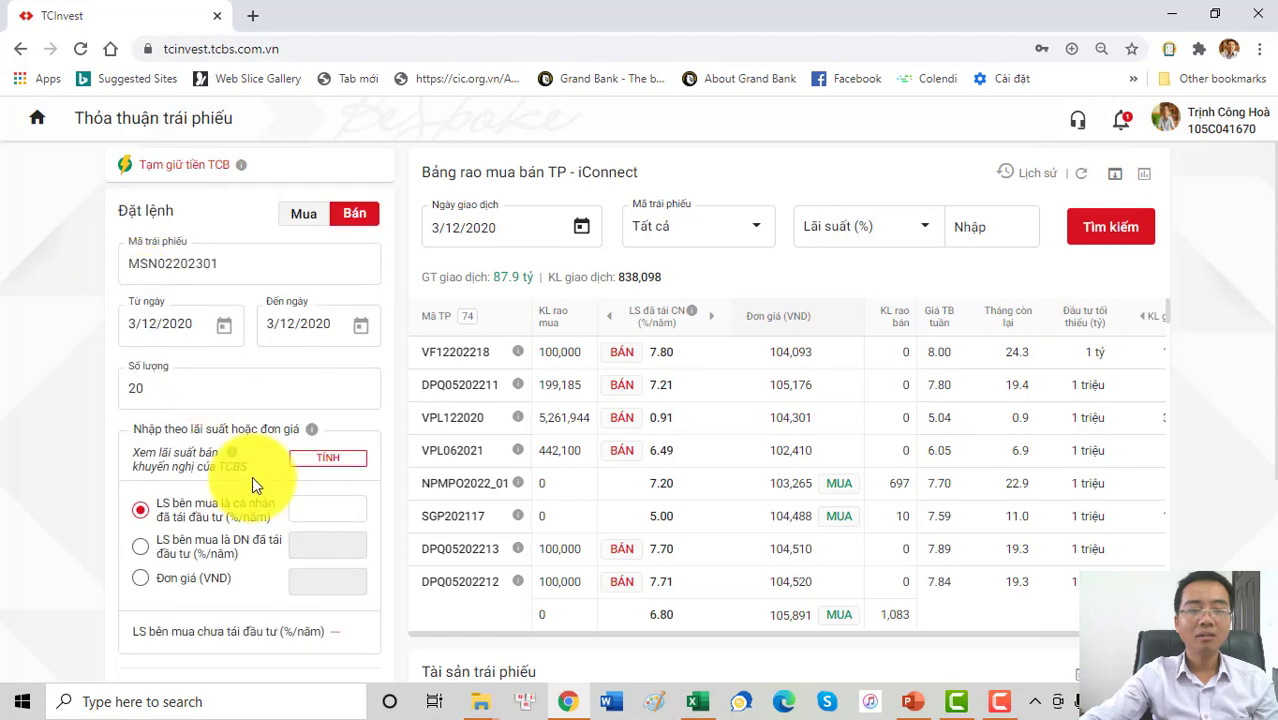
Price the sell order by Đơn giá (VND) at 103880 to calculate the buyer's rates, and switch back to the Excel sheet.
{"action": "scroll", "coordinate": [254, 485], "scroll_direction": "down", "scroll_amount": 1}
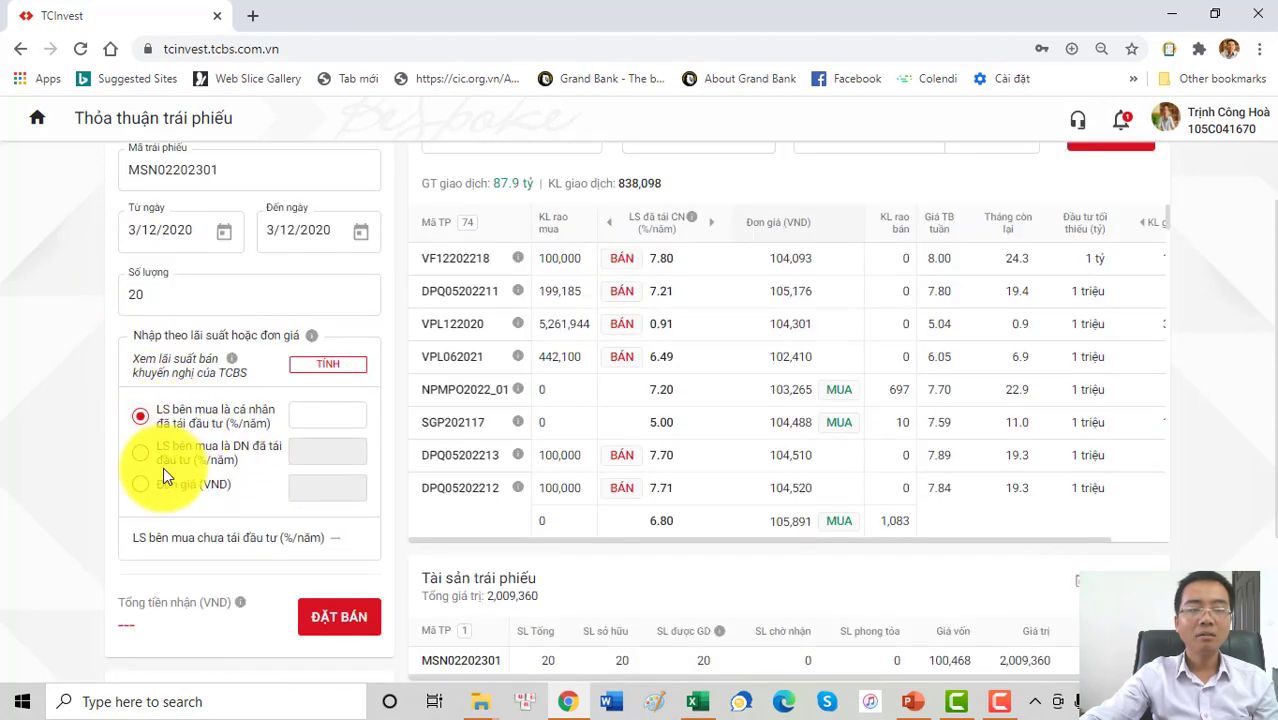
{"action": "left_click", "coordinate": [143, 487]}
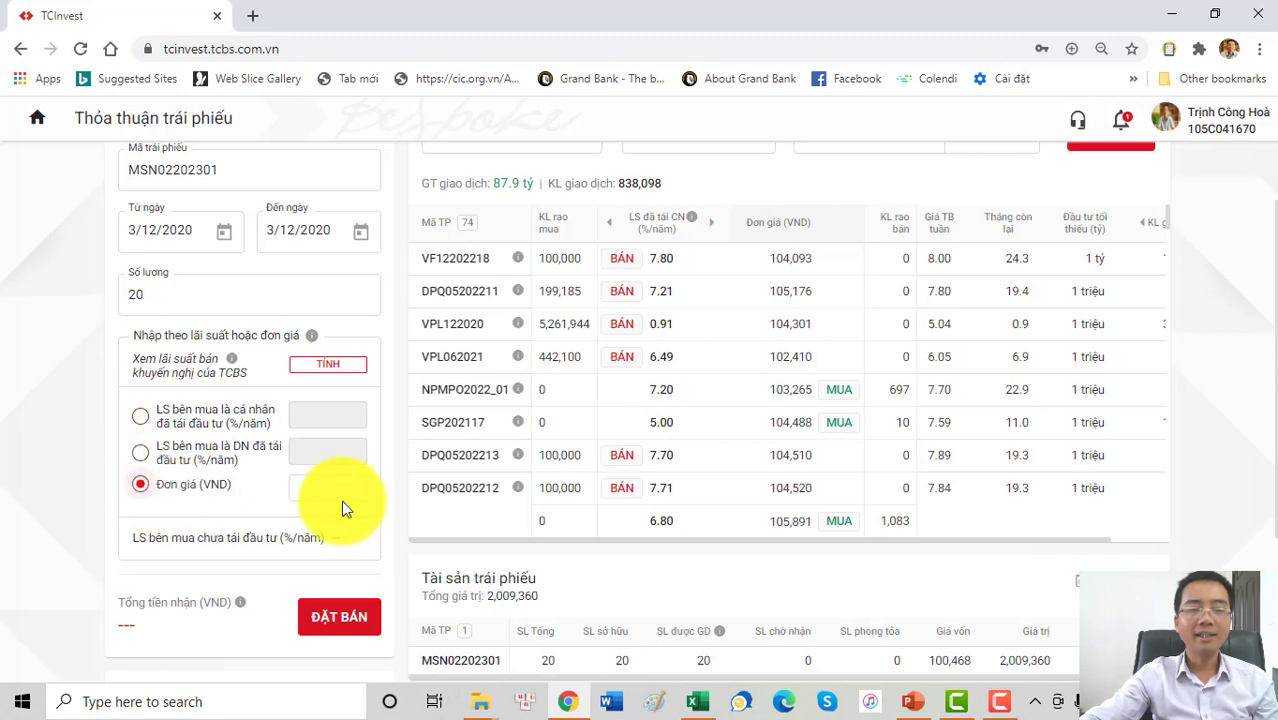
{"action": "left_click", "coordinate": [319, 491]}
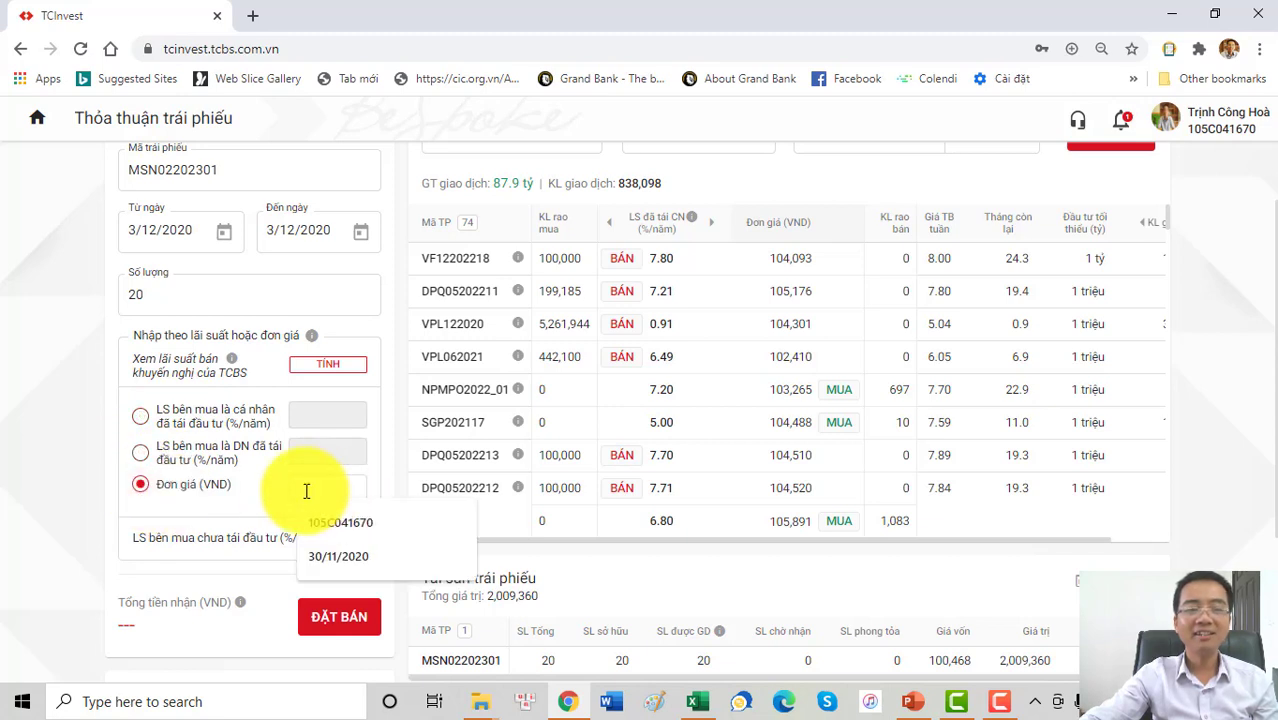
{"action": "type", "text": "103880"}
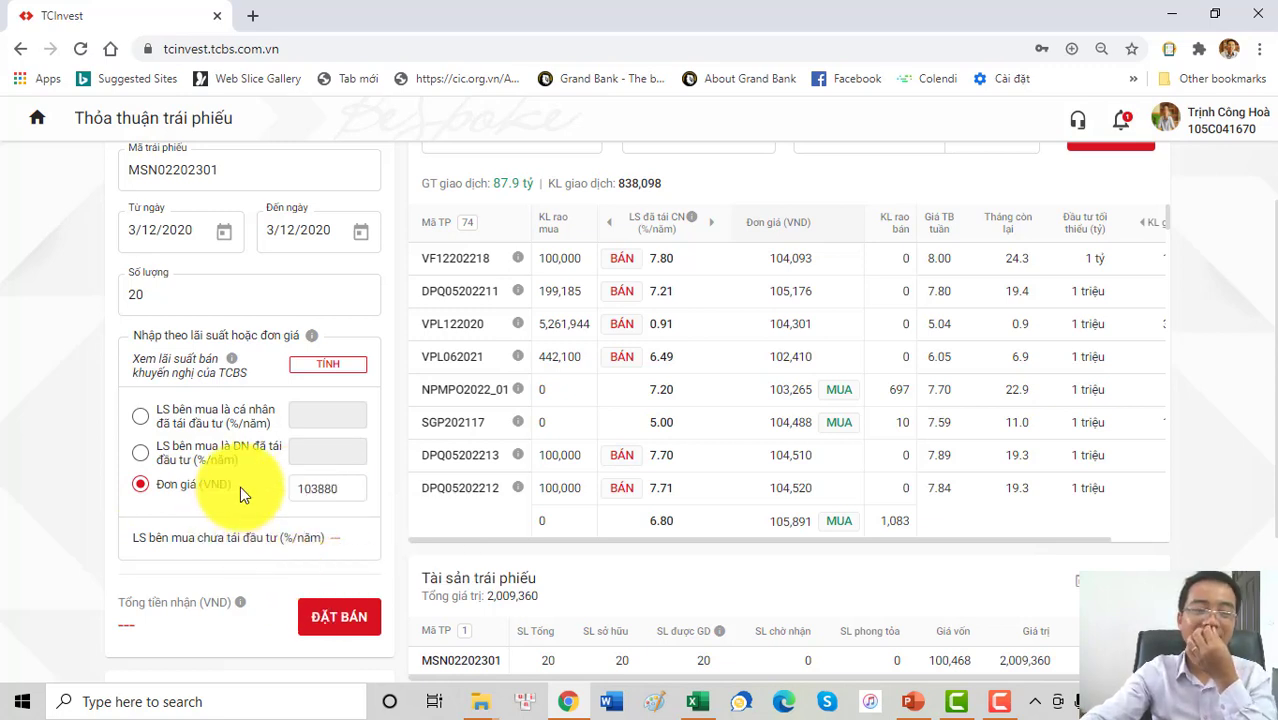
{"action": "left_click", "coordinate": [309, 520]}
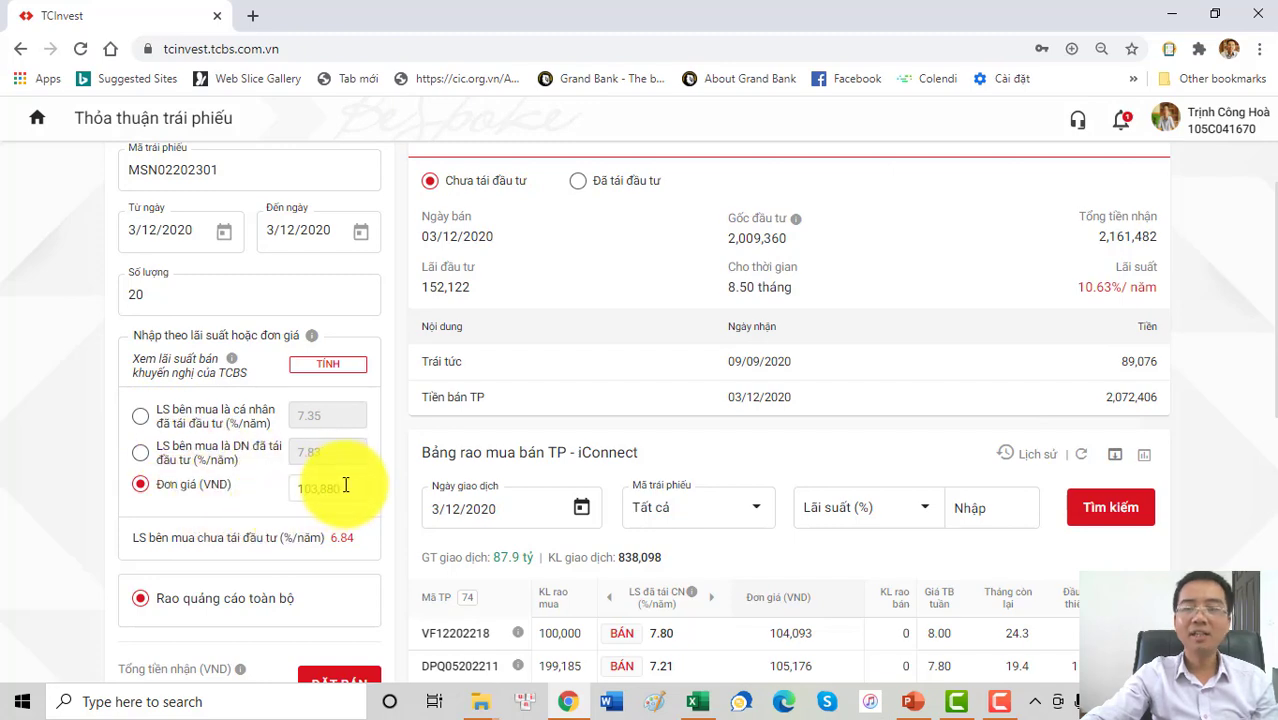
{"action": "left_click", "coordinate": [697, 701]}
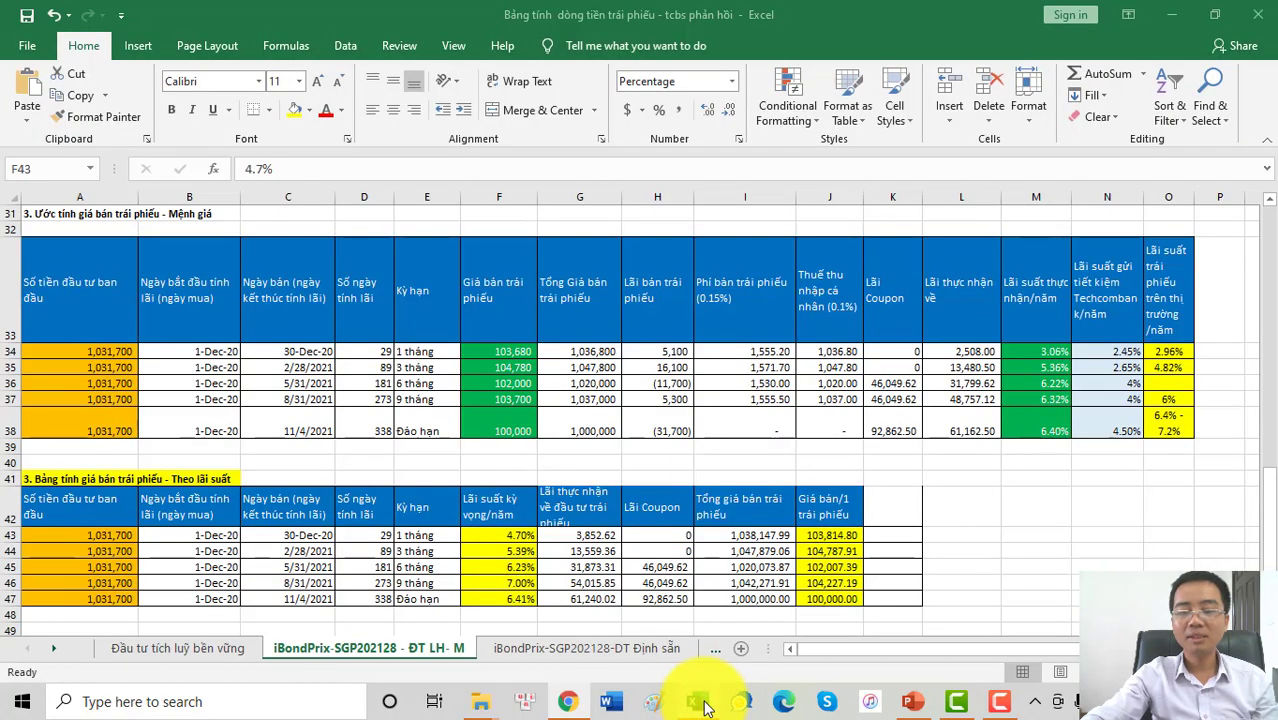